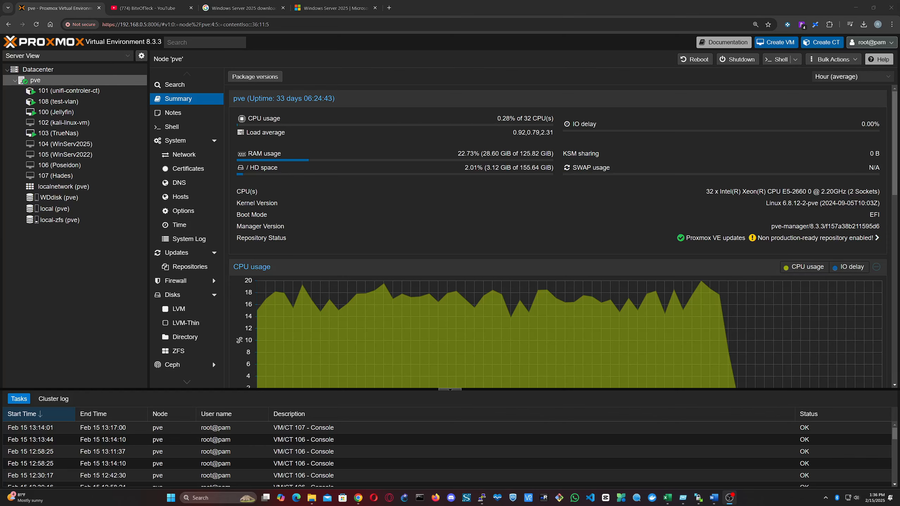
From the Windows Server 2025 download search results, open Microsoft's Evaluation Center download page in a separate tab
{"action": "left_click", "coordinate": [238, 7]}
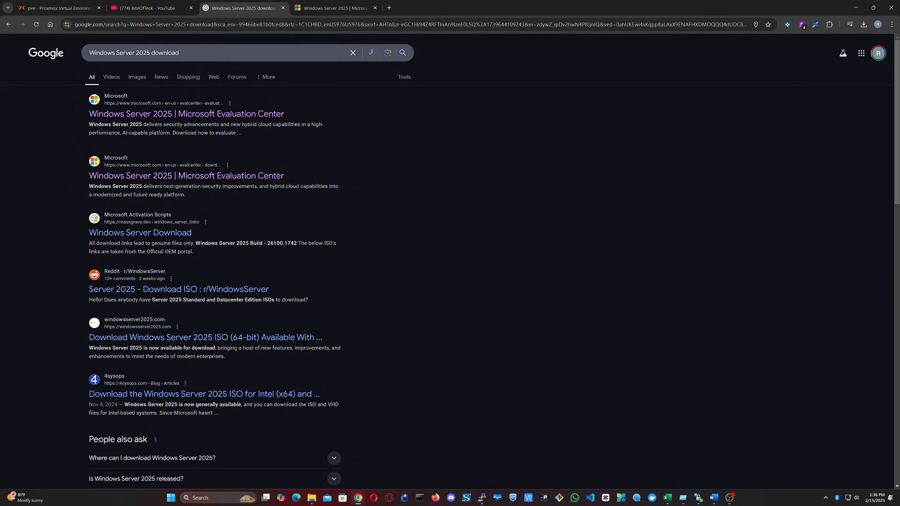
{"action": "left_click", "coordinate": [249, 52]}
{"action": "left_click", "coordinate": [20, 119]}
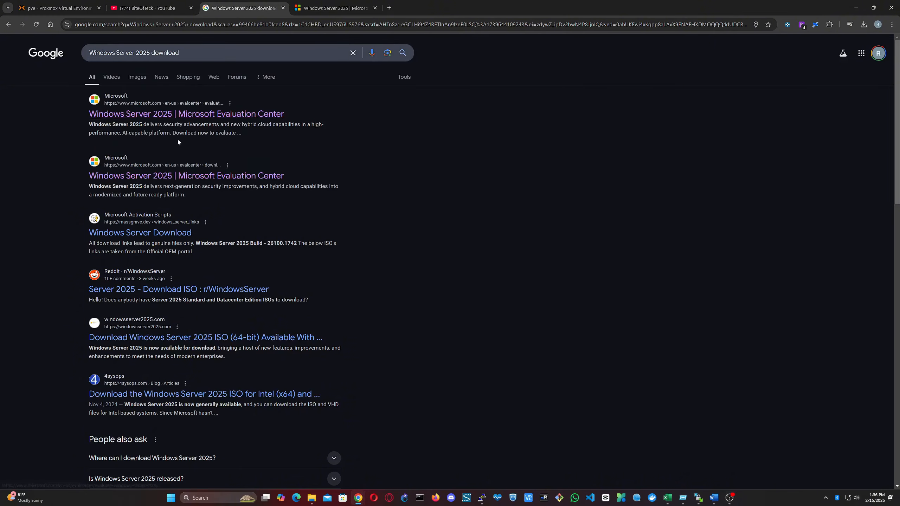
{"action": "right_click", "coordinate": [142, 178]}
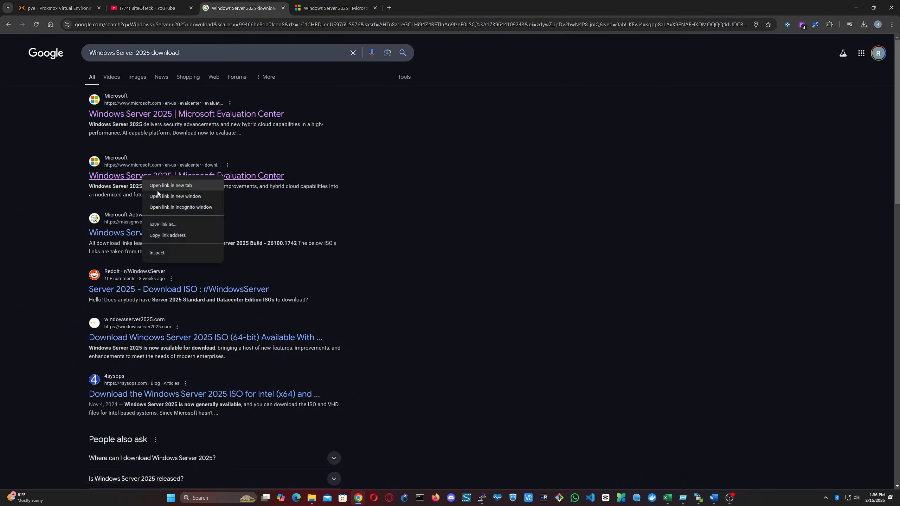
{"action": "left_click", "coordinate": [162, 188]}
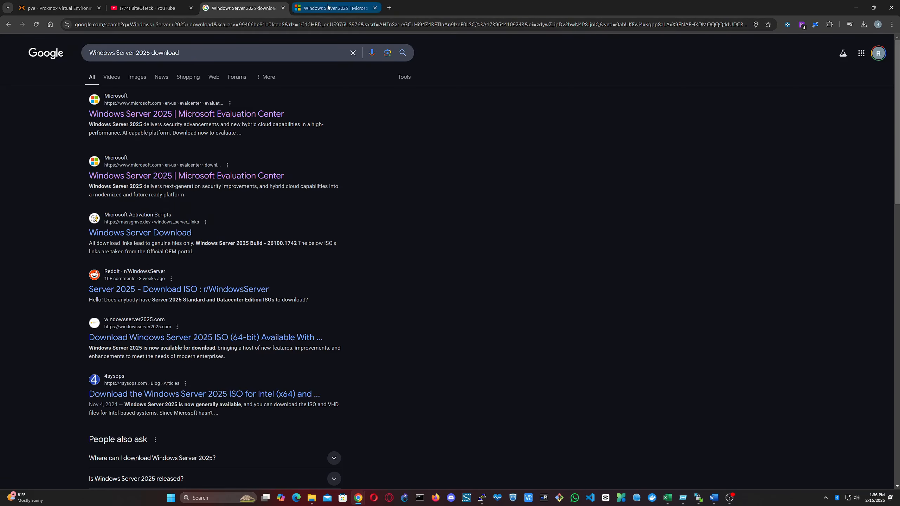
Copy the link address of the English (United States) 64-bit ISO download for Windows Server 2025
{"action": "left_click", "coordinate": [328, 9]}
{"action": "right_click", "coordinate": [265, 182]}
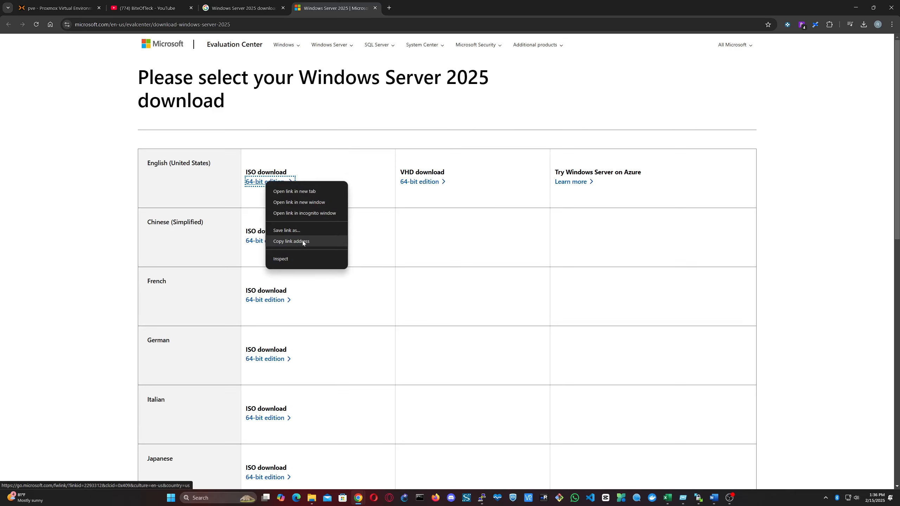
{"action": "left_click", "coordinate": [291, 241]}
Query the copied Windows Server 2025 ISO link for a URL download to Proxmox's WDdisk storage, and close the dialog without downloading
{"action": "key", "text": "ctrl+1"}
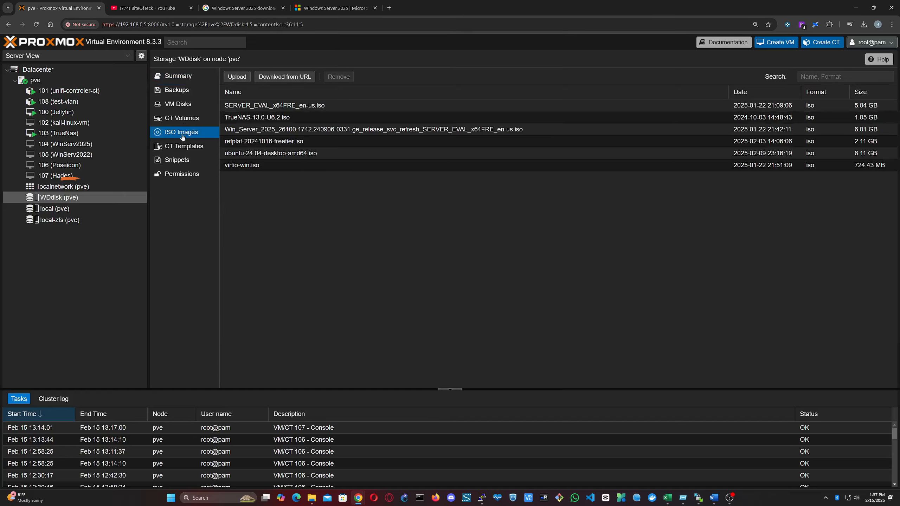
{"action": "left_click", "coordinate": [284, 76]}
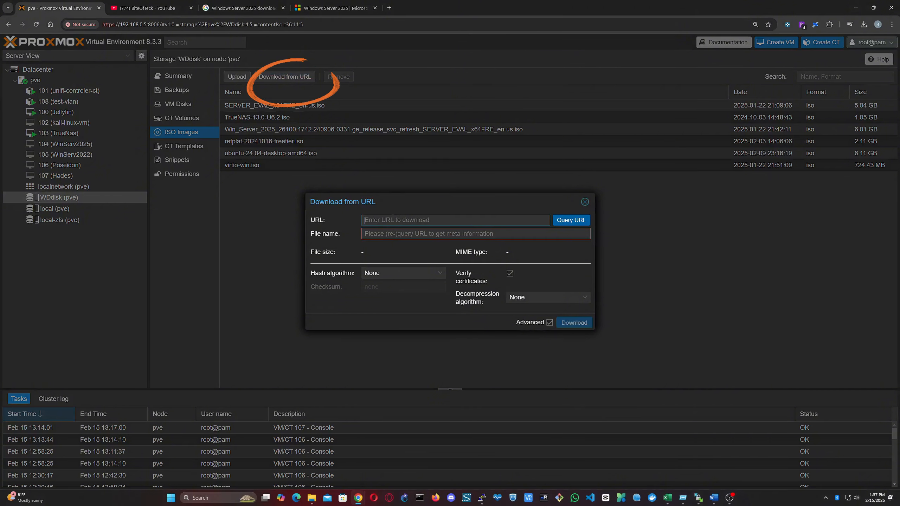
{"action": "key", "text": "ctrl+v"}
{"action": "left_click", "coordinate": [560, 220]}
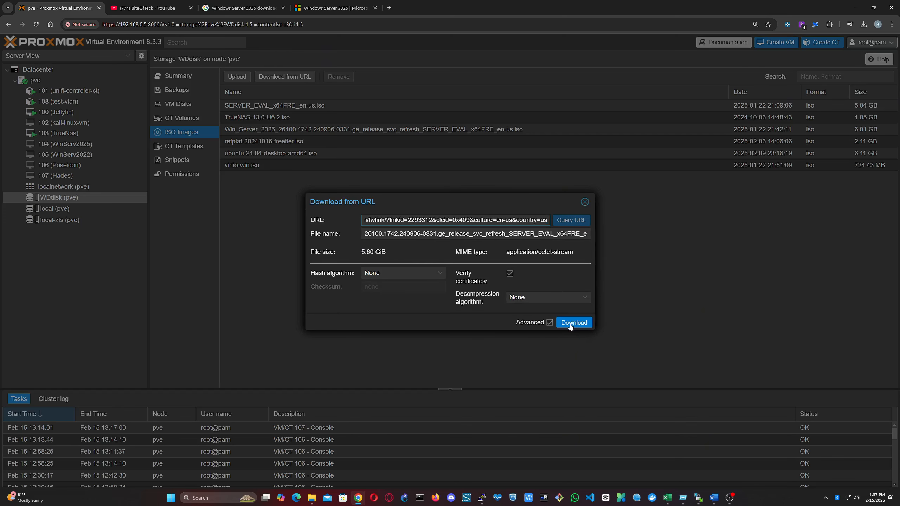
{"action": "left_click", "coordinate": [584, 203]}
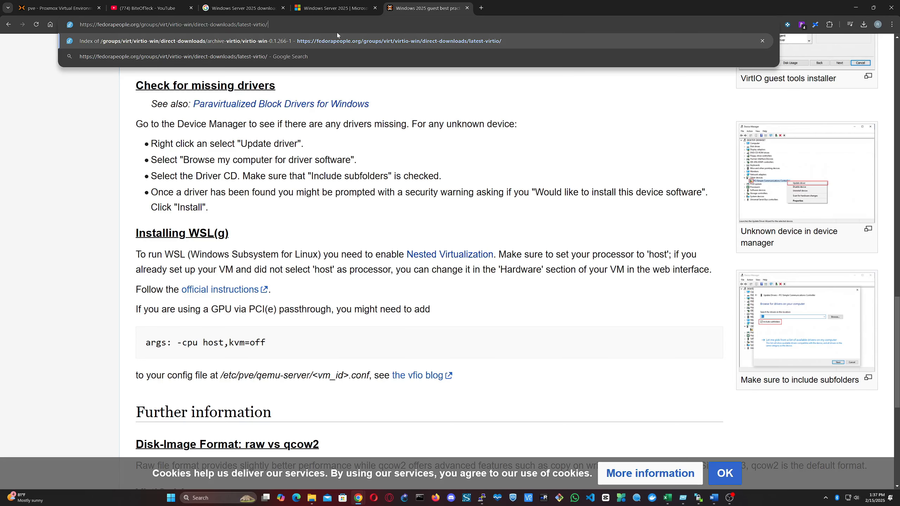
Open fedorapeople.org/groups/virt/virtio-win/direct-downloads/latest-virtio/ and copy the link address of virtio-win-0.1.266.iso
{"action": "key", "text": "Return"}
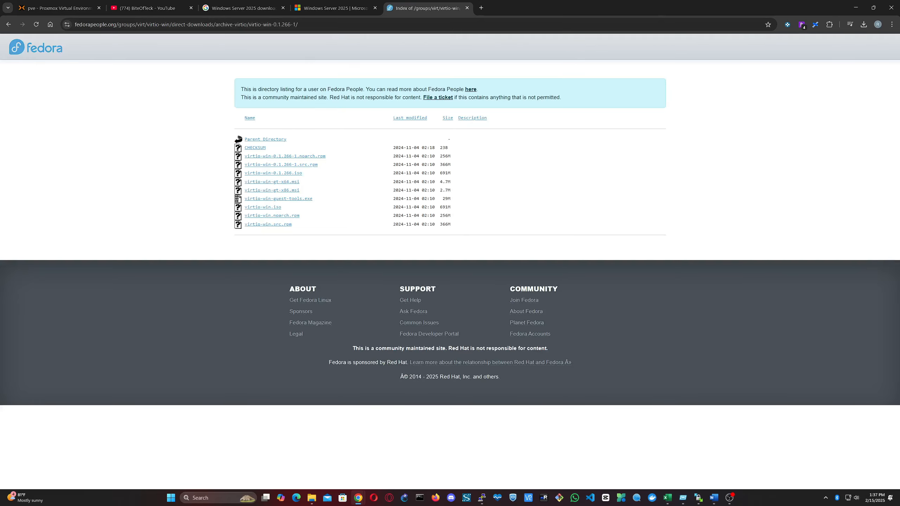
{"action": "right_click", "coordinate": [272, 173]}
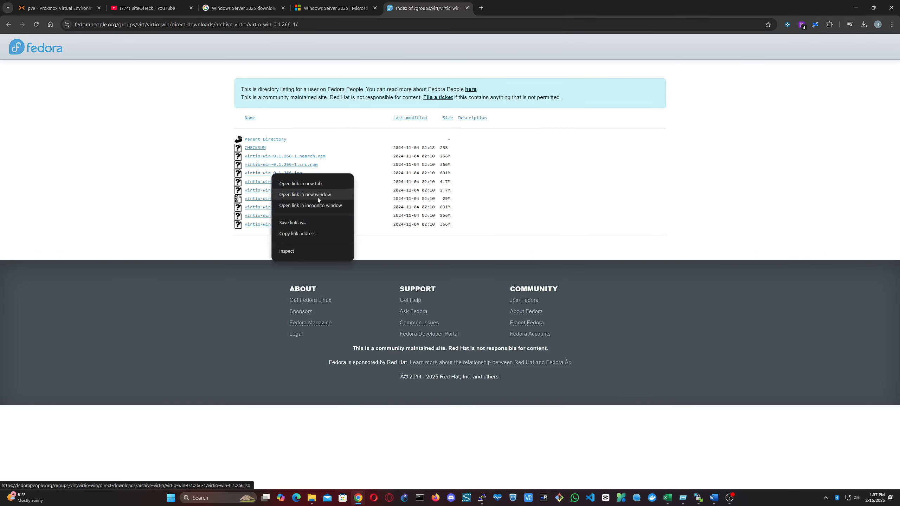
{"action": "left_click", "coordinate": [303, 234]}
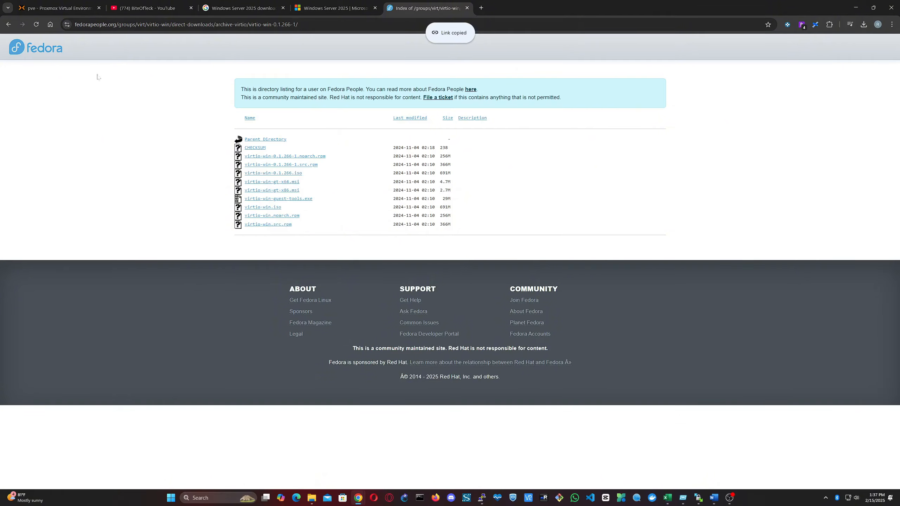
In Proxmox, download virtio-win-0.1.266.iso to the WDdisk ISO images from the copied URL, querying its file information first
{"action": "left_click", "coordinate": [56, 8]}
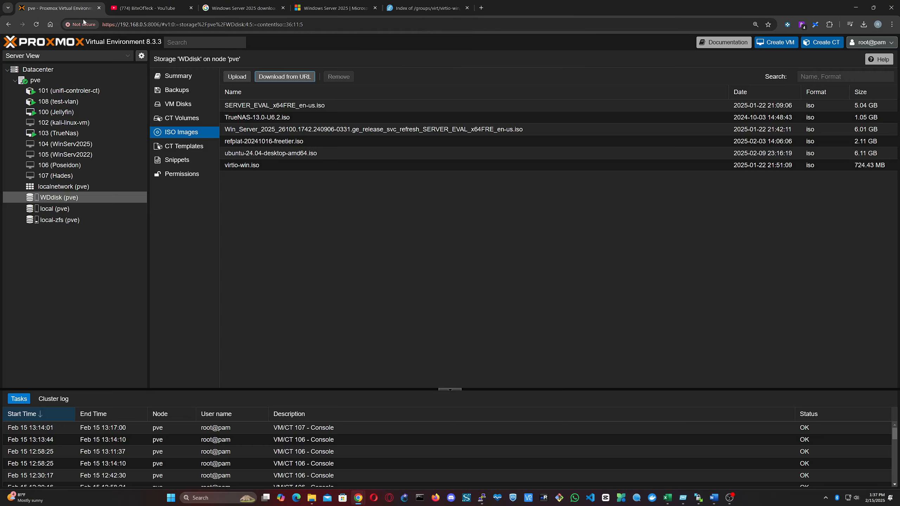
{"action": "left_click", "coordinate": [274, 77]}
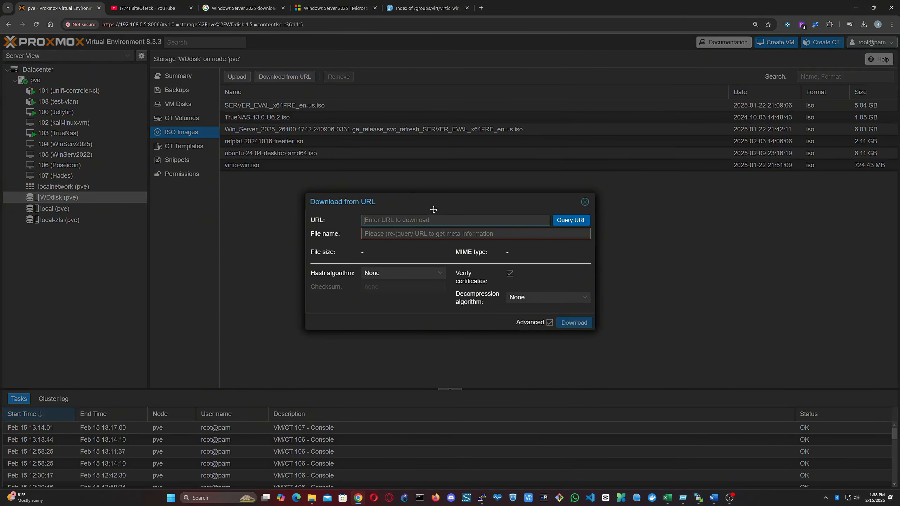
{"action": "left_click", "coordinate": [435, 221]}
{"action": "key", "text": "ctrl+v"}
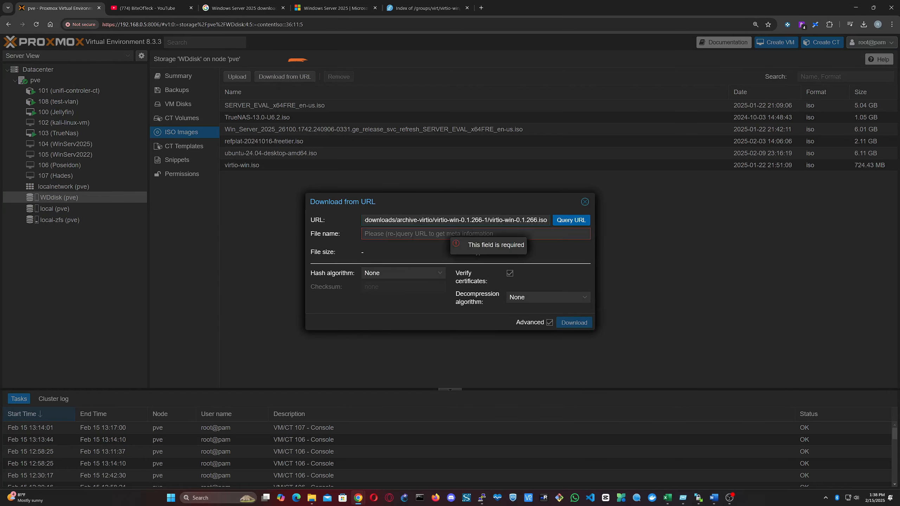
{"action": "left_click", "coordinate": [563, 223]}
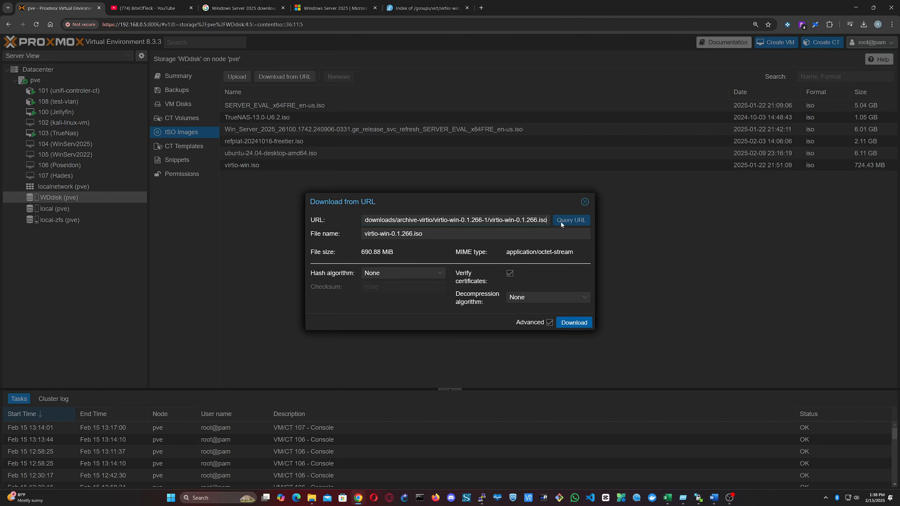
{"action": "left_click", "coordinate": [571, 323]}
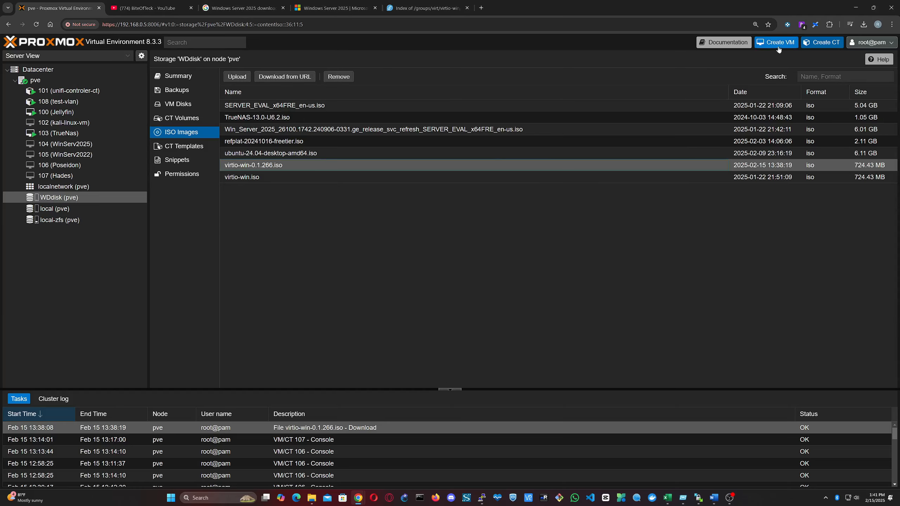
Start a new virtual machine named BoT-DC2025 and choose the Win_Server_2025 ISO on WDdisk as its installation image
{"action": "left_click", "coordinate": [778, 44]}
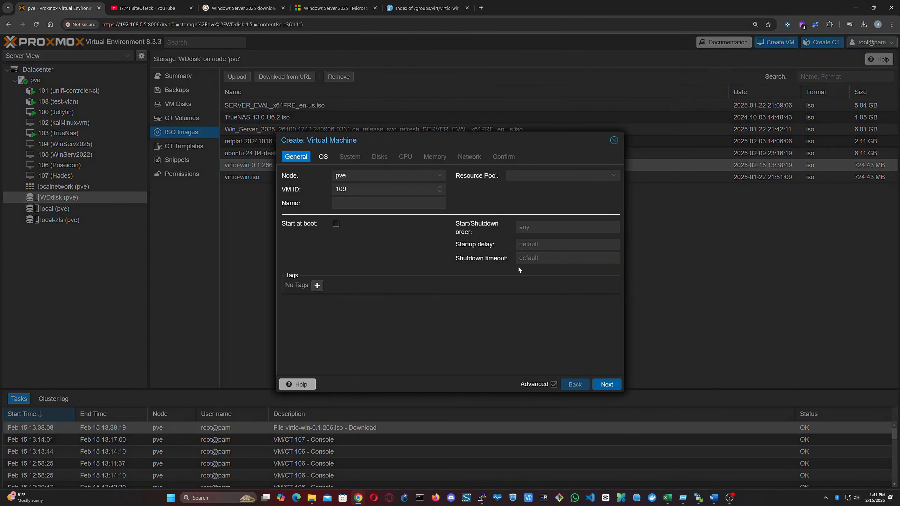
{"action": "key", "text": "Return"}
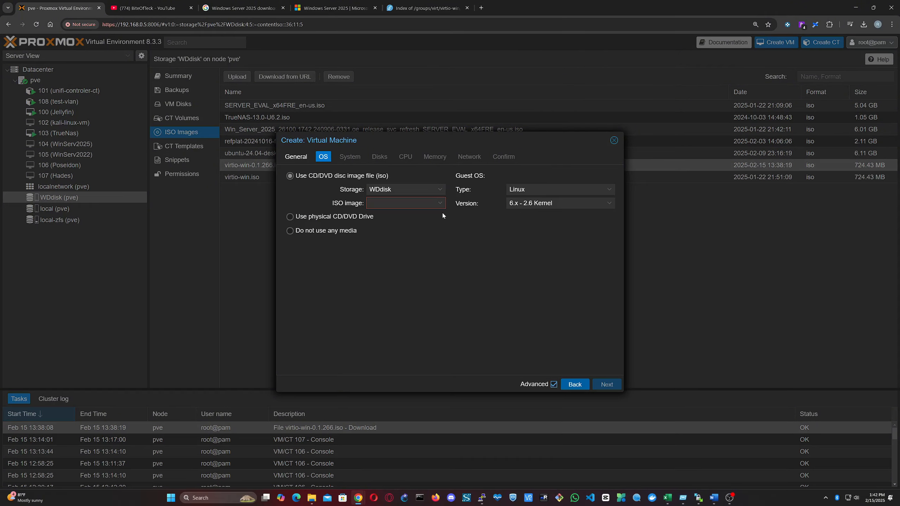
{"action": "left_click", "coordinate": [439, 203]}
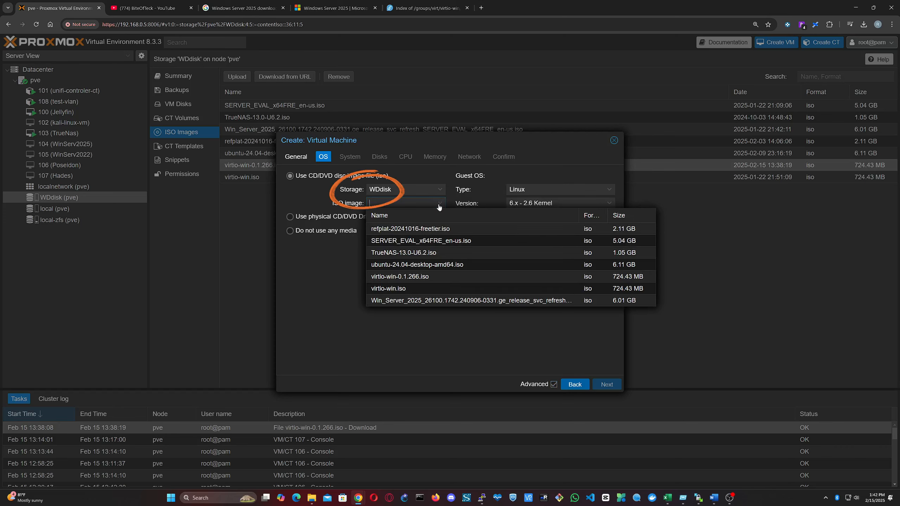
{"action": "left_click", "coordinate": [451, 301]}
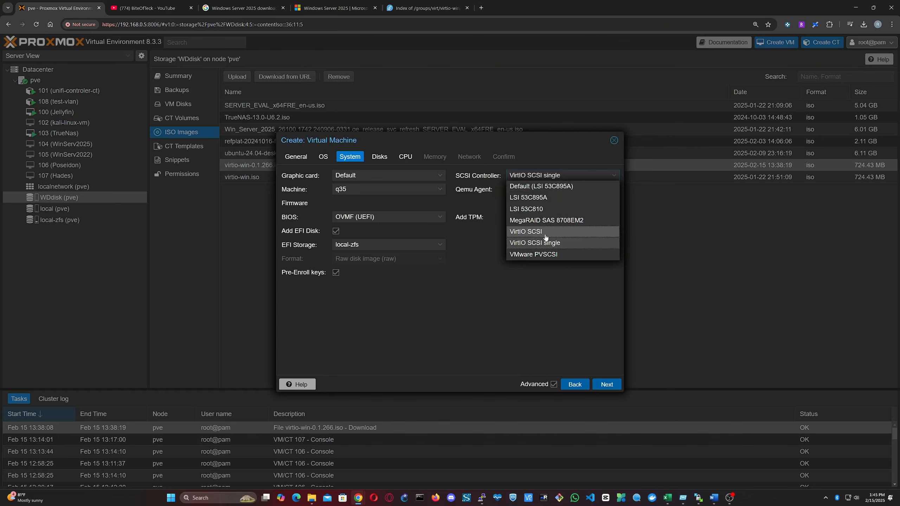
Set the SCSI controller to VirtIO SCSI and configure a 32 GiB SCSI disk on local-zfs with Write back cache and discard
{"action": "left_click", "coordinate": [545, 232]}
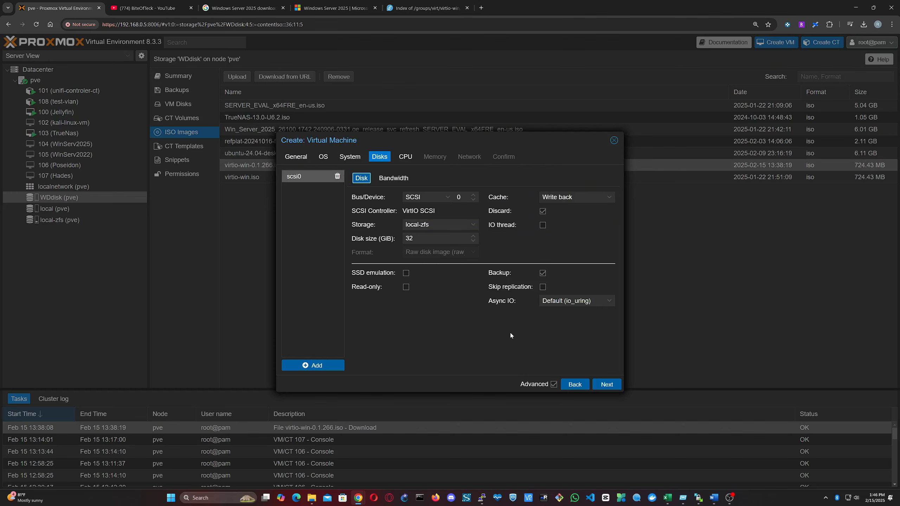
{"action": "left_click", "coordinate": [603, 386]}
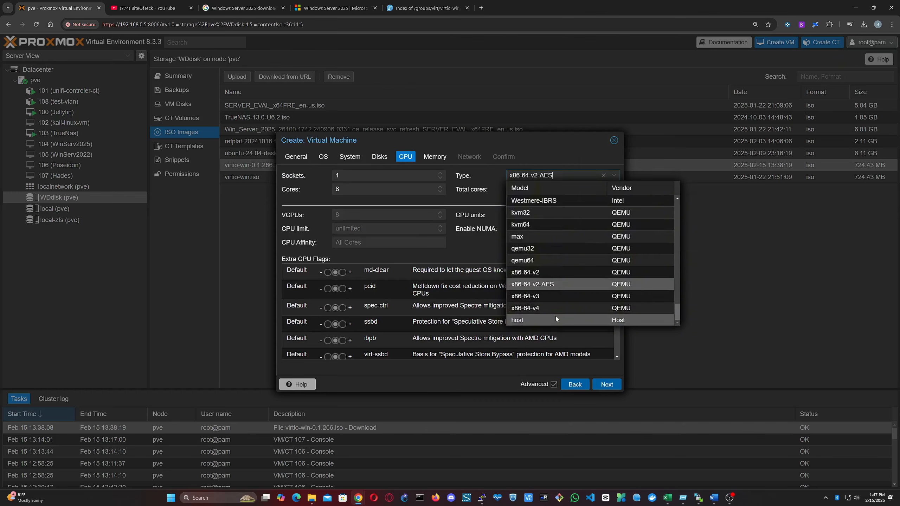
Give the virtual machine 8 cores of CPU type host and 12288 MiB of memory with ballooning disabled
{"action": "left_click", "coordinate": [555, 318]}
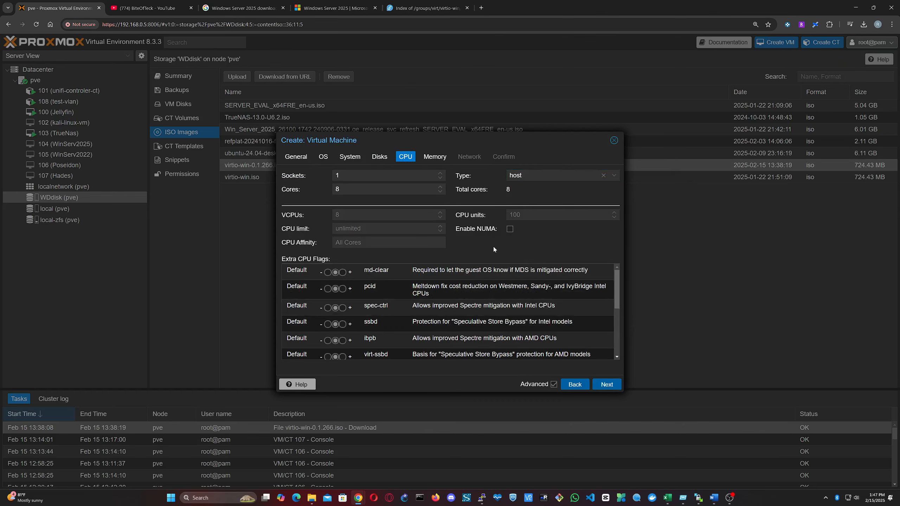
{"action": "left_click", "coordinate": [601, 385]}
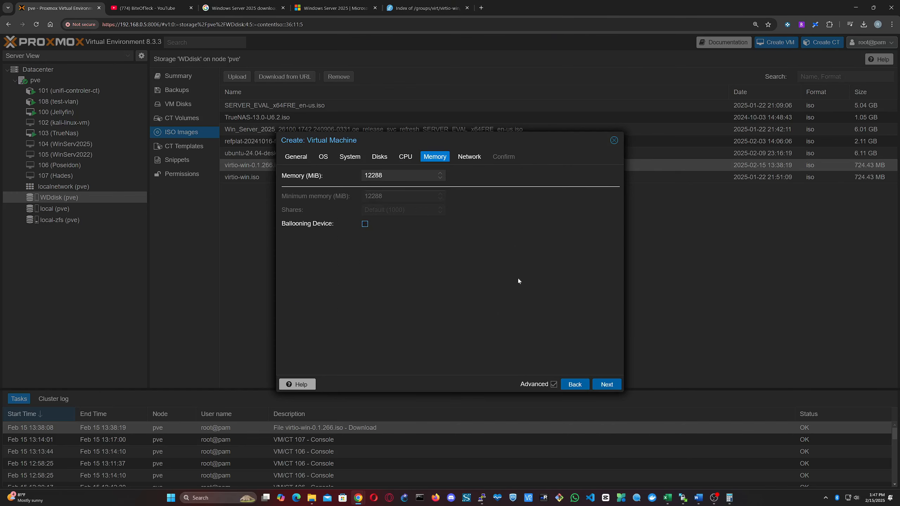
{"action": "left_click", "coordinate": [606, 385]}
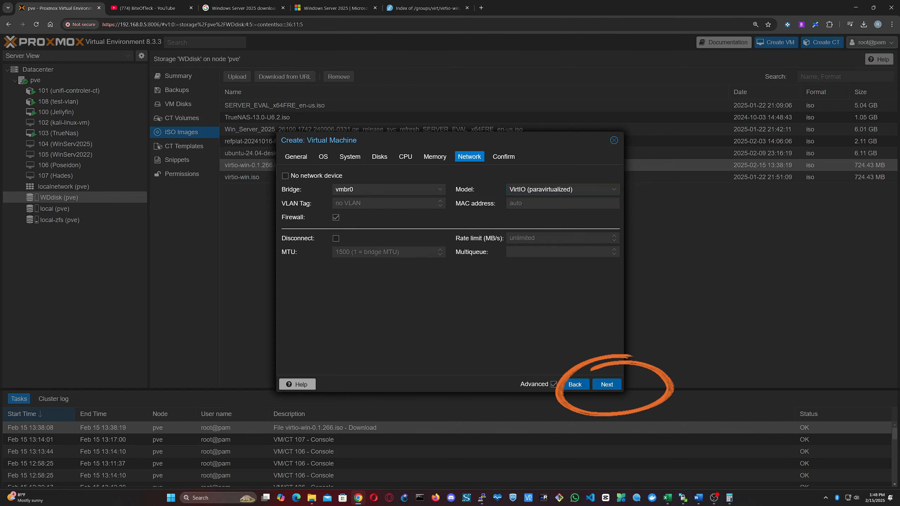
Accept the VirtIO (paravirtualized) network device on vmbr0, review the configuration summary and create the virtual machine
{"action": "left_click", "coordinate": [606, 384]}
{"action": "scroll", "coordinate": [544, 288], "scroll_direction": "down", "scroll_amount": 2}
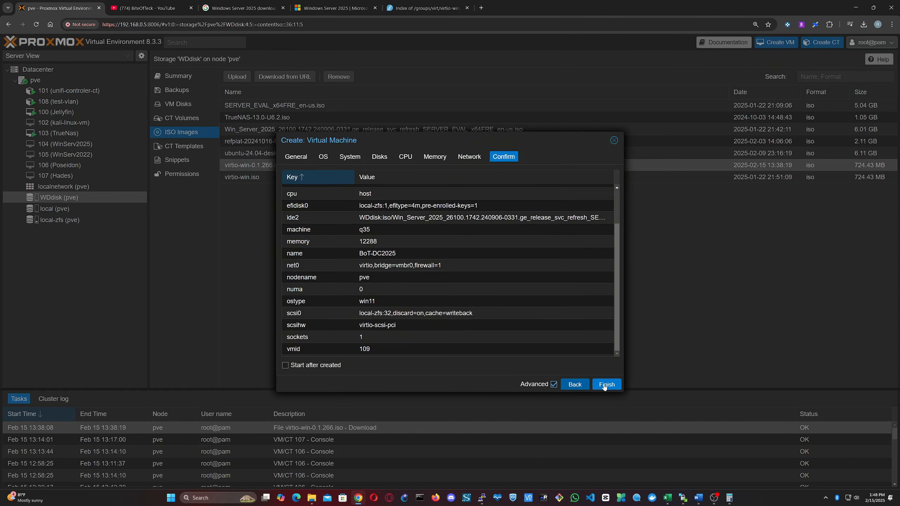
{"action": "left_click", "coordinate": [606, 385]}
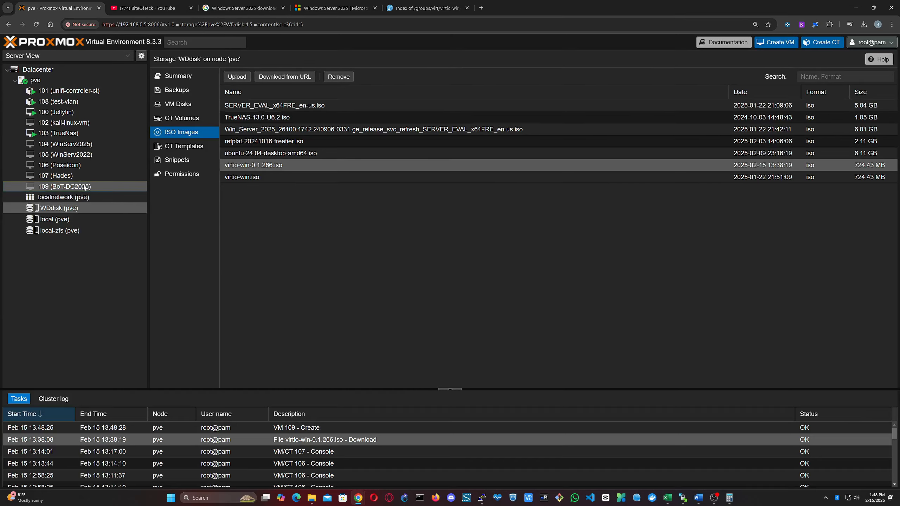
Add a CD/DVD drive on IDE 0 to BoT-DC2025's hardware, using virtio-win-0.1.266.iso from the WDdisk storage
{"action": "left_click", "coordinate": [64, 186]}
{"action": "left_click", "coordinate": [183, 104]}
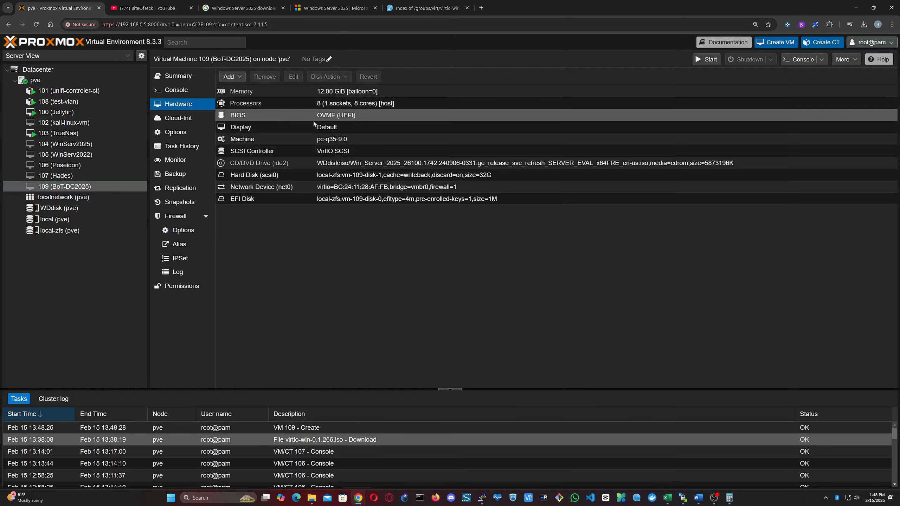
{"action": "left_click", "coordinate": [242, 76]}
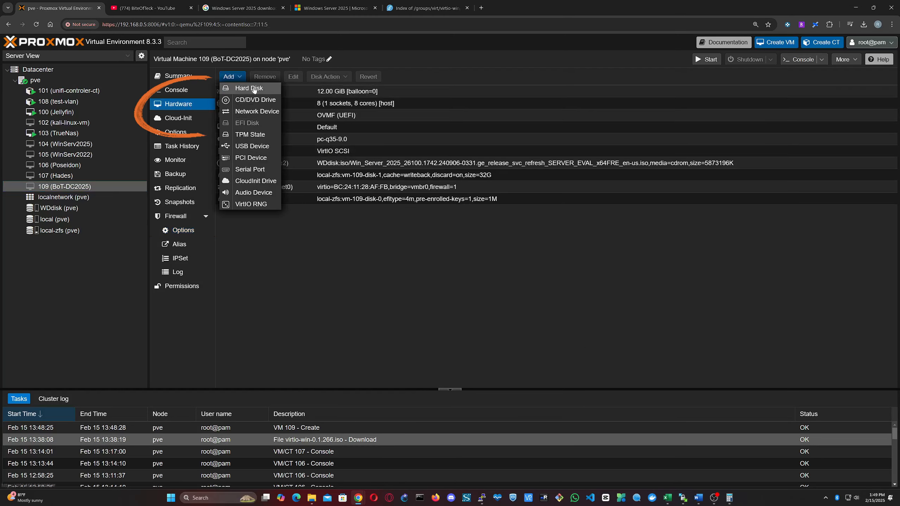
{"action": "left_click", "coordinate": [255, 100]}
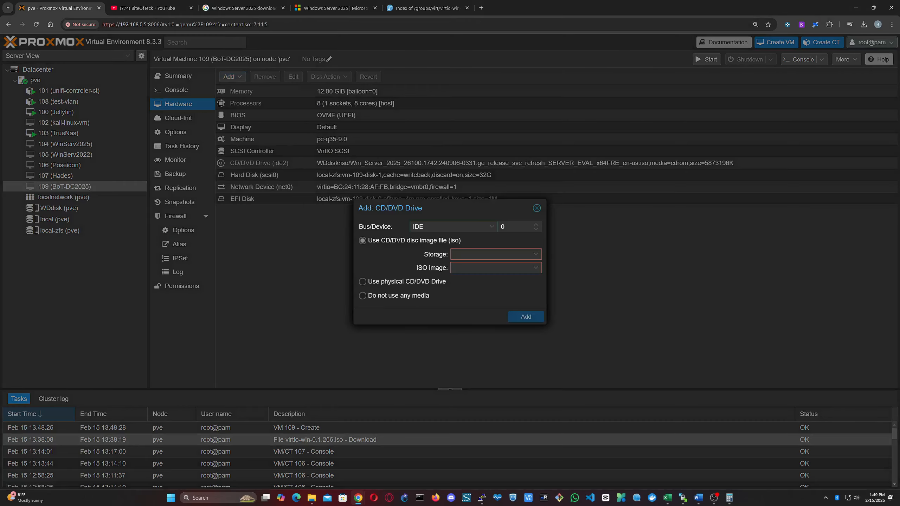
{"action": "left_click", "coordinate": [496, 254]}
{"action": "left_click", "coordinate": [463, 276]}
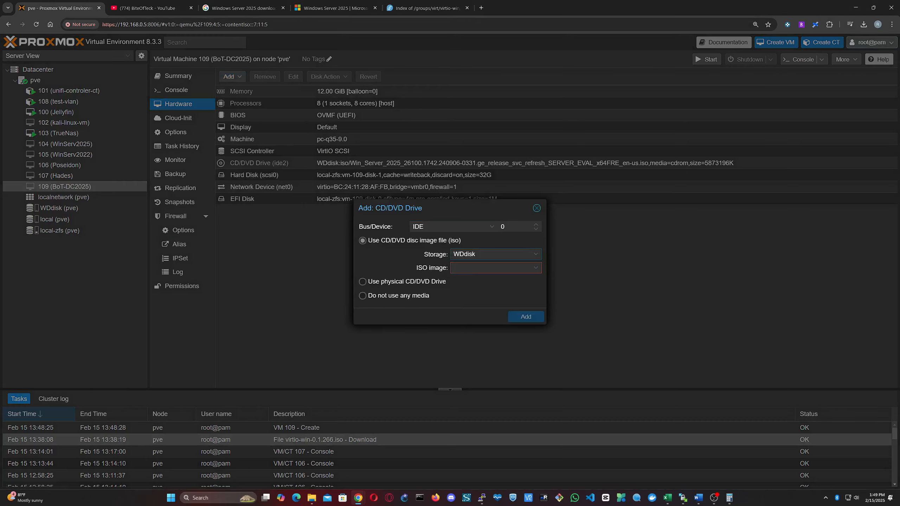
{"action": "left_click", "coordinate": [492, 267]}
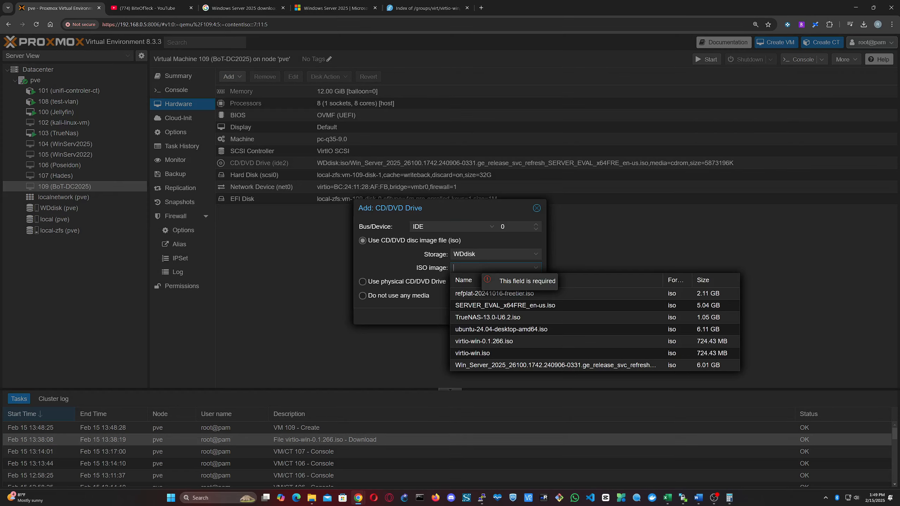
{"action": "left_click", "coordinate": [490, 340]}
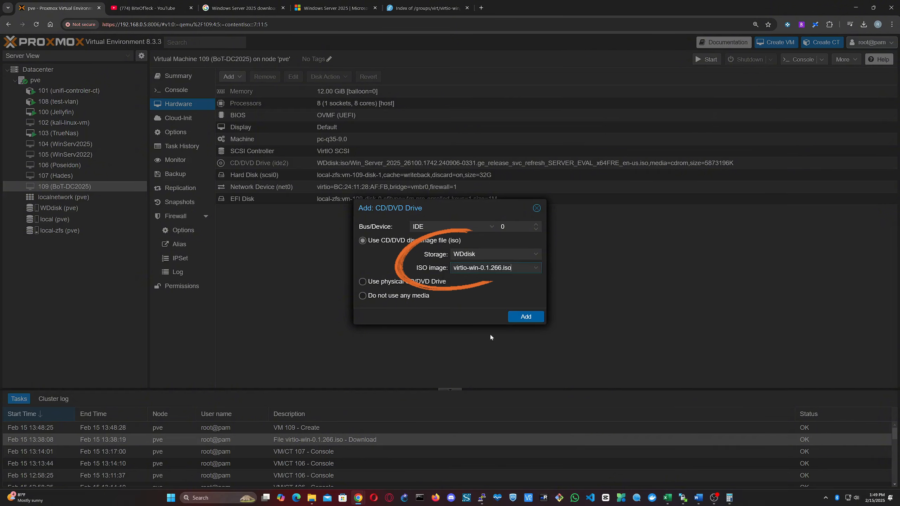
{"action": "left_click", "coordinate": [525, 317]}
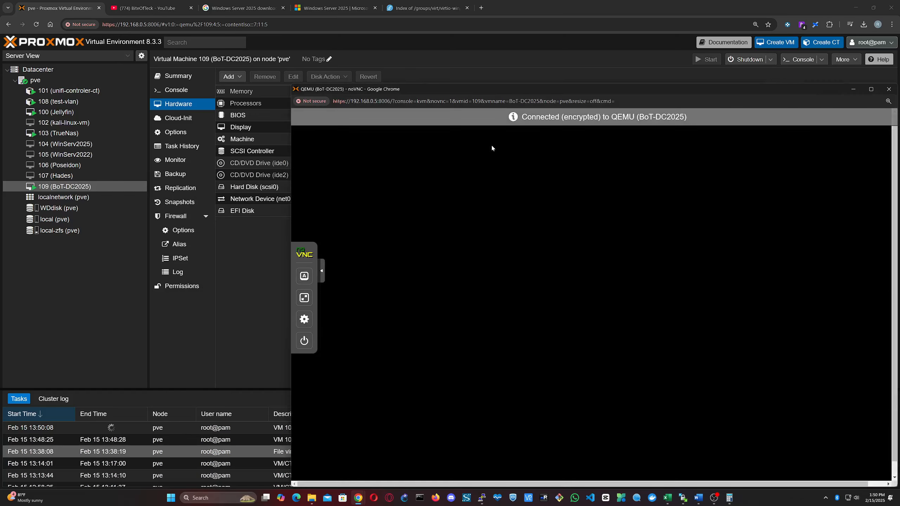
Boot the virtual machine from the installation CD and accept the English (United States) language, time and currency settings in Windows Server Setup
{"action": "left_click_drag", "start_coordinate": [521, 85], "coordinate": [429, 47]}
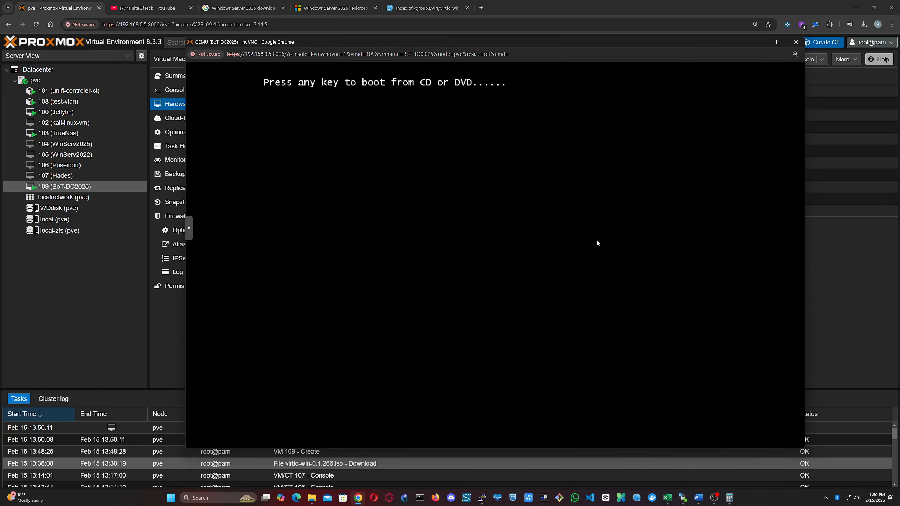
{"action": "key", "text": "Return"}
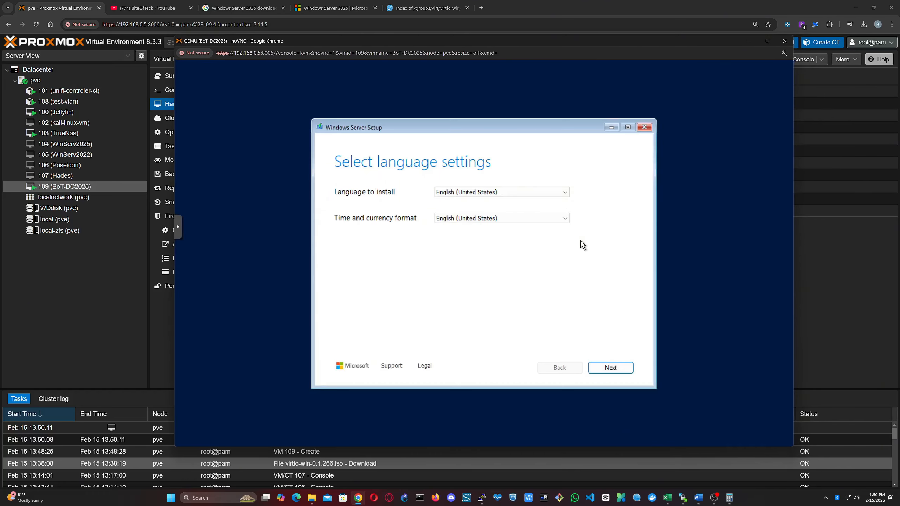
{"action": "left_click", "coordinate": [613, 369]}
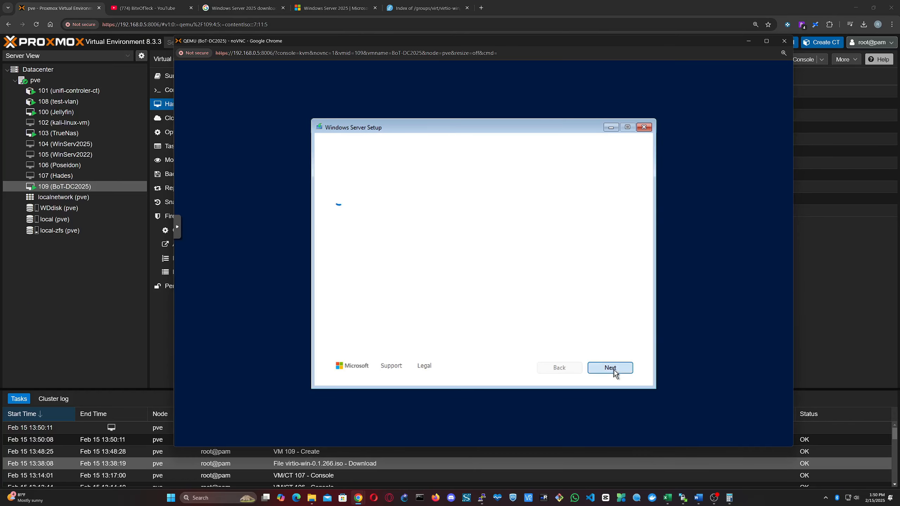
{"action": "left_click", "coordinate": [611, 369]}
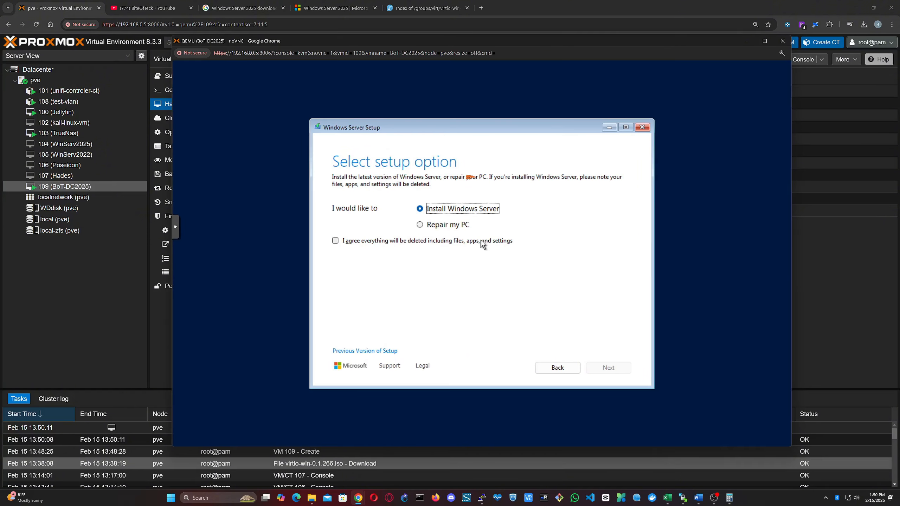
Choose to install Windows Server with everything deleted, select the Windows Server 2025 Standard Evaluation (Desktop Experience) image and accept the license terms
{"action": "left_click", "coordinate": [426, 241]}
{"action": "left_click", "coordinate": [606, 369]}
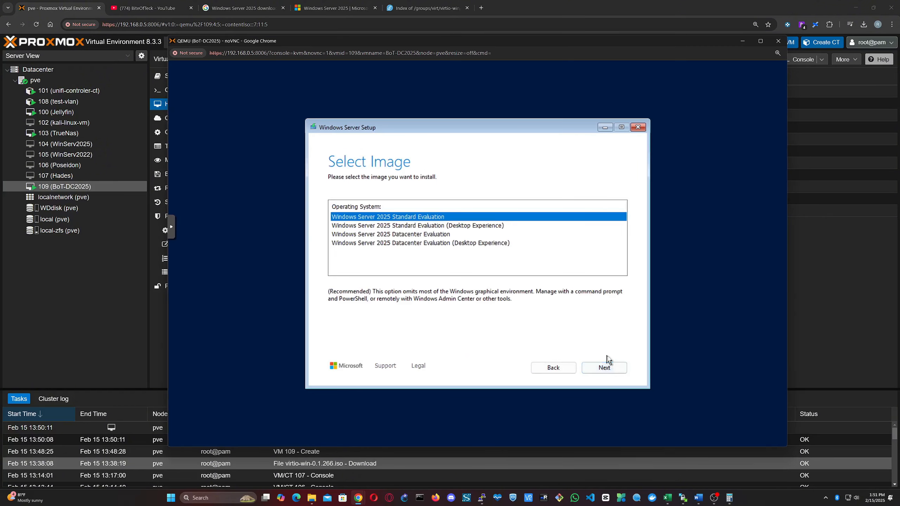
{"action": "left_click", "coordinate": [426, 226]}
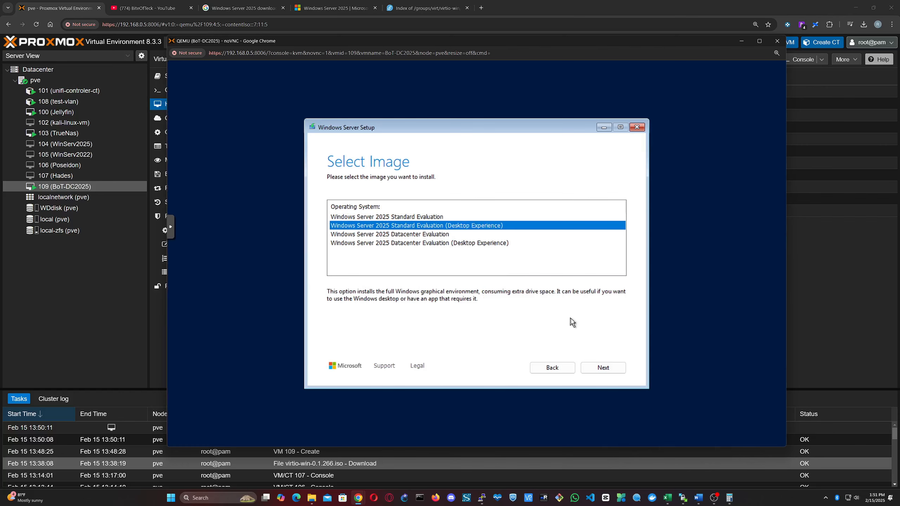
{"action": "left_click", "coordinate": [600, 368]}
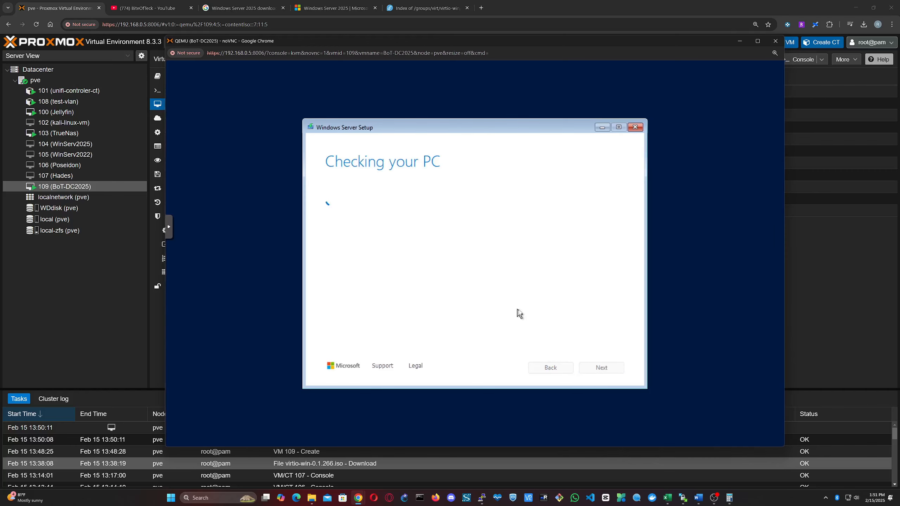
{"action": "scroll", "coordinate": [518, 310], "scroll_direction": "down", "scroll_amount": 15}
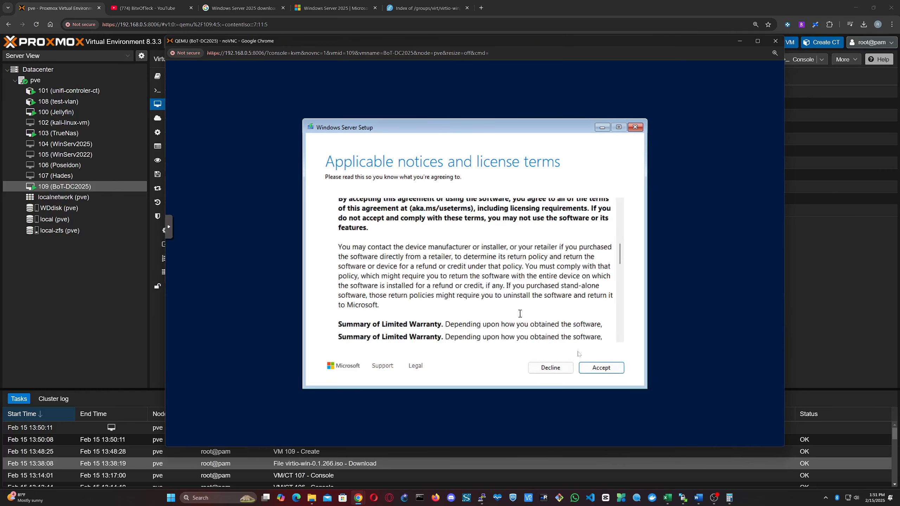
{"action": "left_click", "coordinate": [598, 367]}
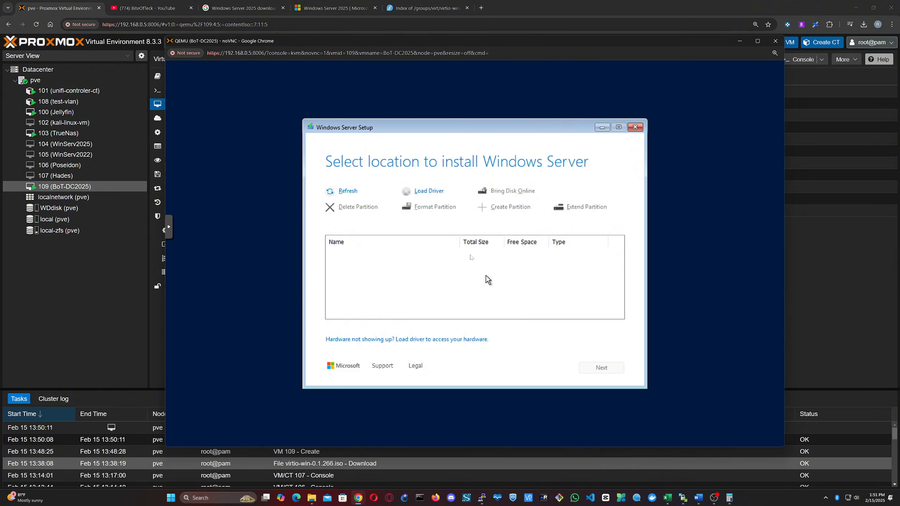
Load the Red Hat VirtIO SCSI pass-through controller driver from D:\vioscsi\2k25\amd64 and start installing Windows Server on Disk 0's unallocated space
{"action": "left_click", "coordinate": [430, 193]}
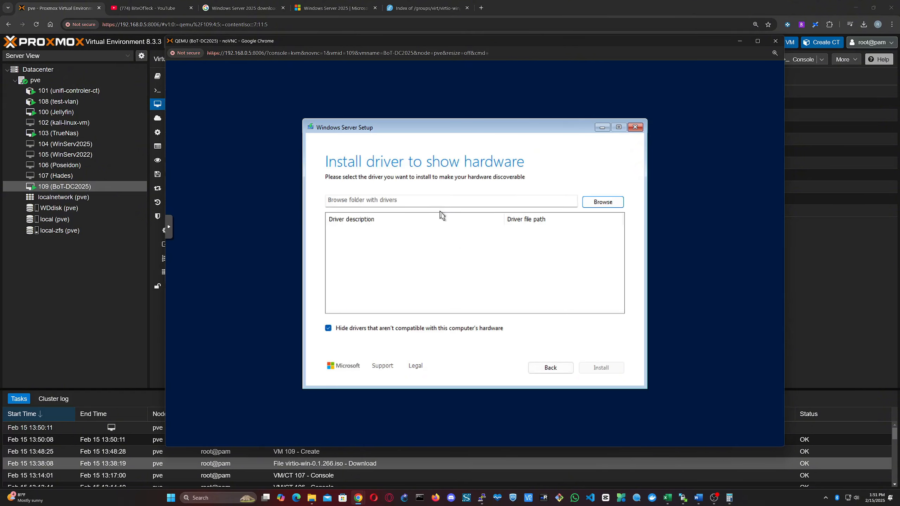
{"action": "left_click", "coordinate": [591, 205]}
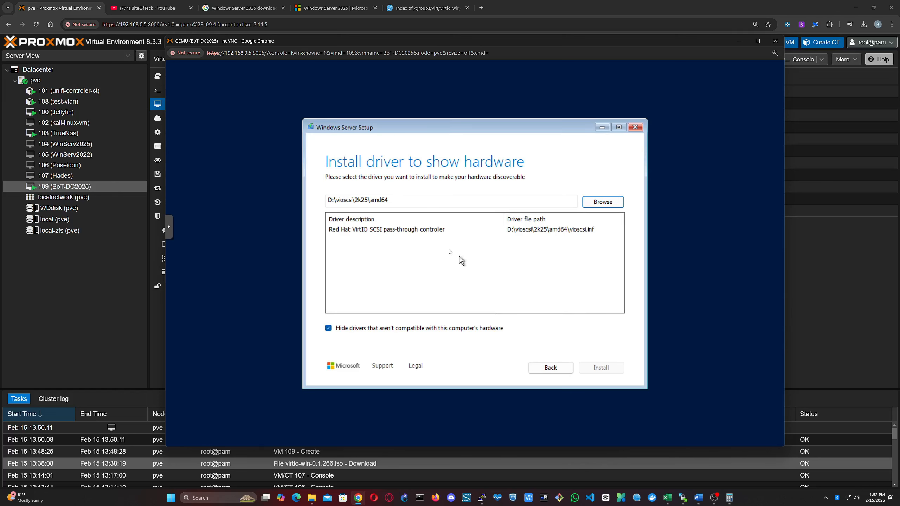
{"action": "left_click", "coordinate": [417, 229]}
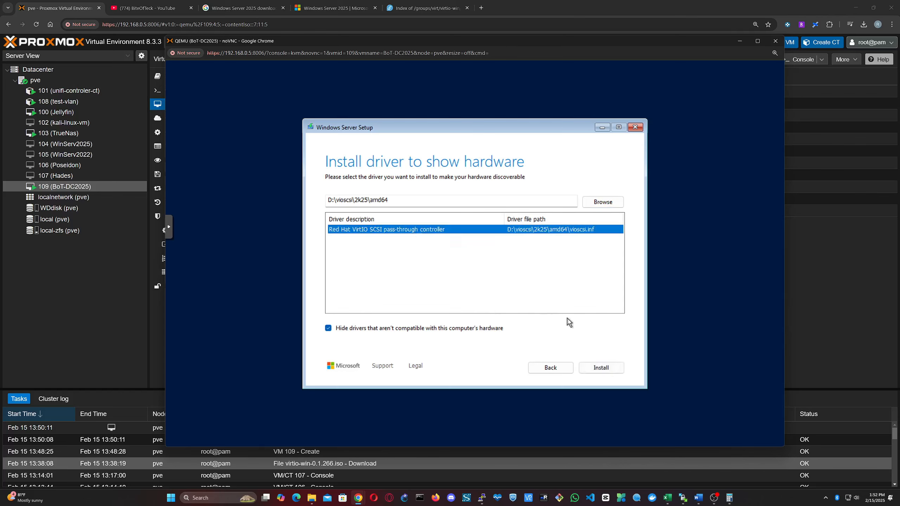
{"action": "left_click", "coordinate": [607, 369]}
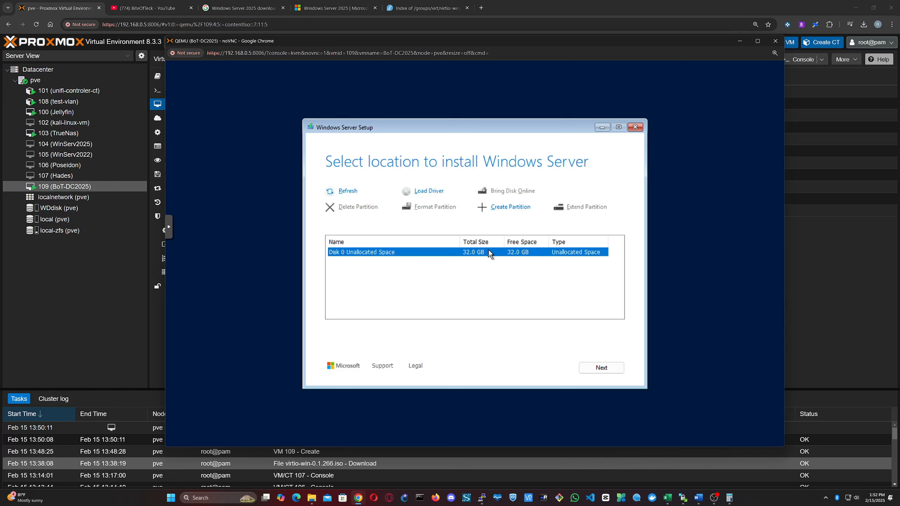
{"action": "left_click", "coordinate": [599, 365]}
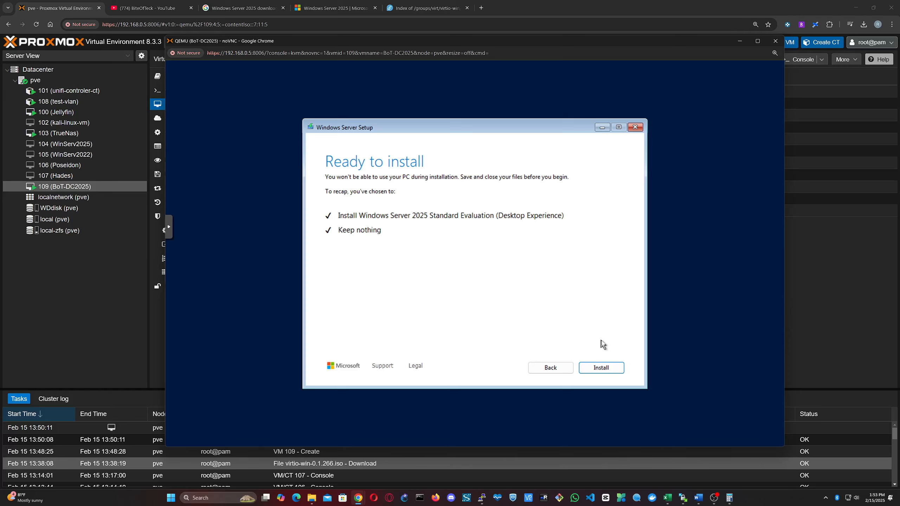
{"action": "left_click", "coordinate": [602, 370]}
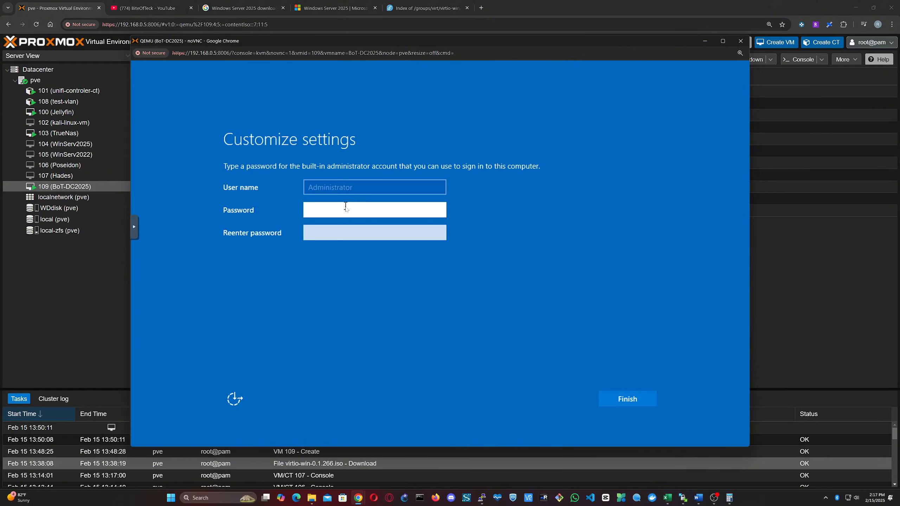
Set and confirm the built-in Administrator account's password, finish setup and sign in to the virtual machine with that password
{"action": "type", "text": "•"}
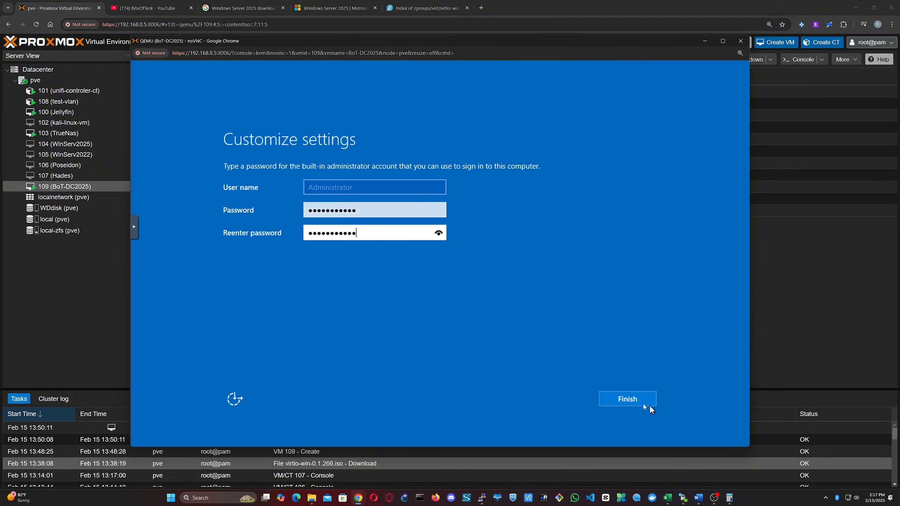
{"action": "left_click", "coordinate": [635, 401]}
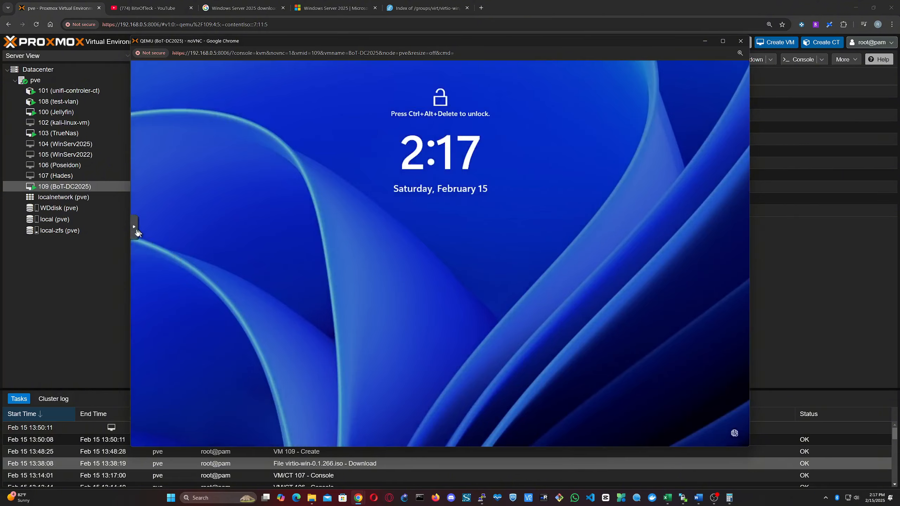
{"action": "left_click", "coordinate": [137, 231]}
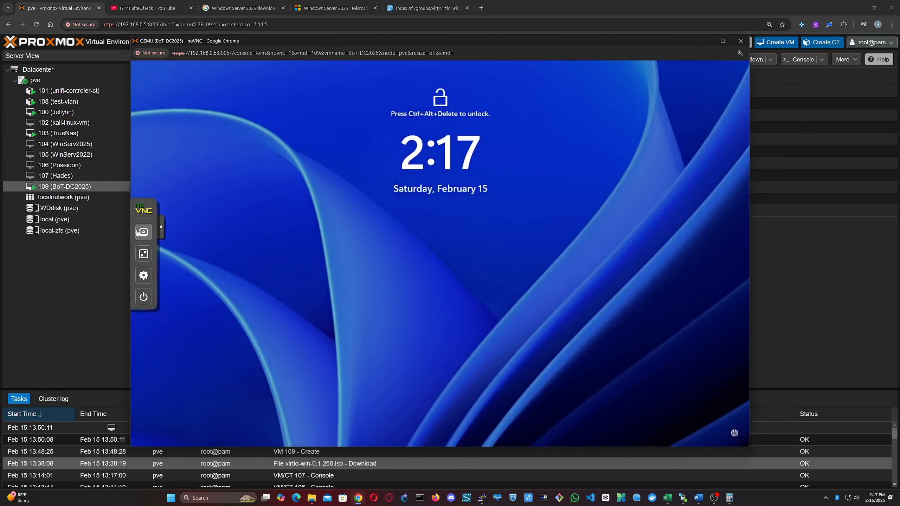
{"action": "left_click", "coordinate": [144, 232]}
{"action": "left_click", "coordinate": [180, 308]}
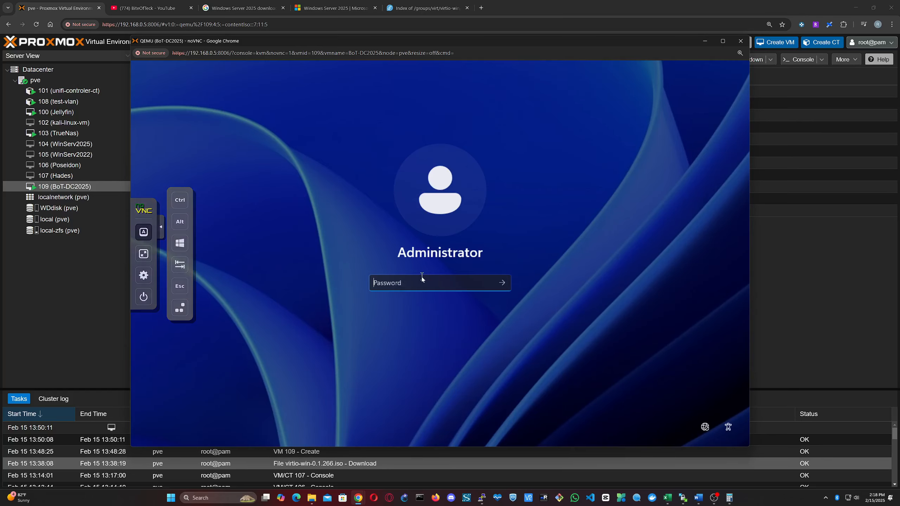
{"action": "key", "text": "Return"}
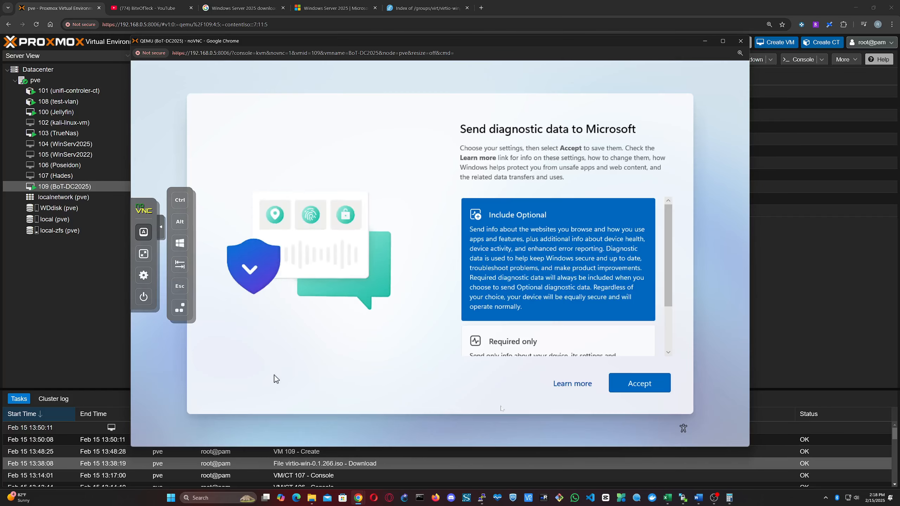
Set the diagnostic data sent to Microsoft to Required only and accept the setting
{"action": "scroll", "coordinate": [648, 319], "scroll_direction": "down", "scroll_amount": 2}
{"action": "left_click", "coordinate": [601, 327]}
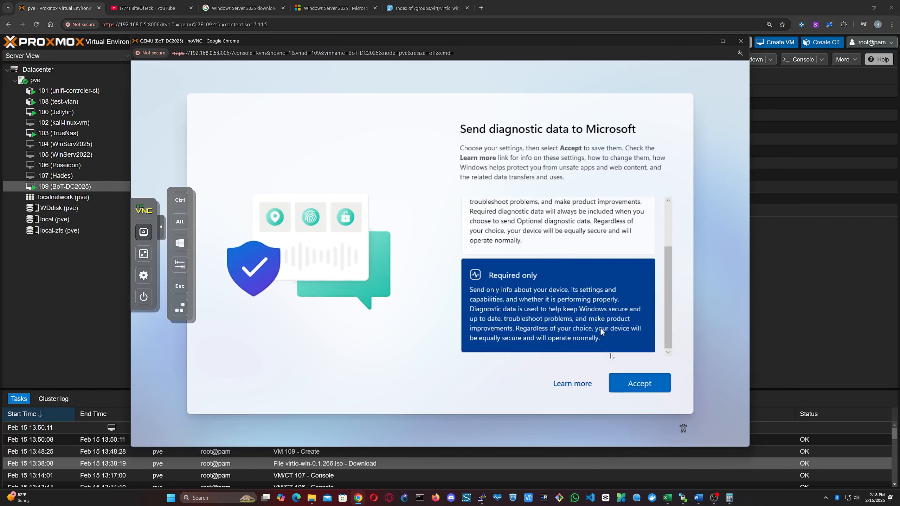
{"action": "left_click", "coordinate": [633, 384]}
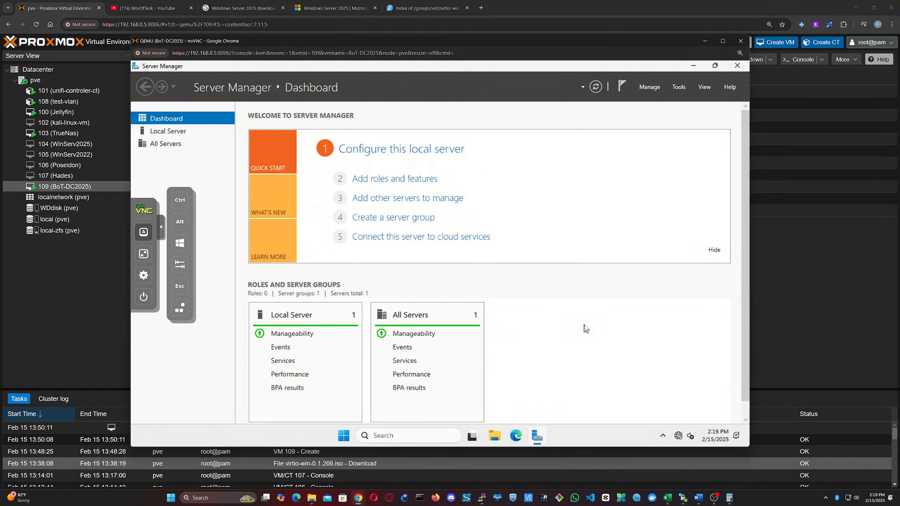
Open Computer Management from Server Manager and show the Device Manager
{"action": "left_click", "coordinate": [675, 89]}
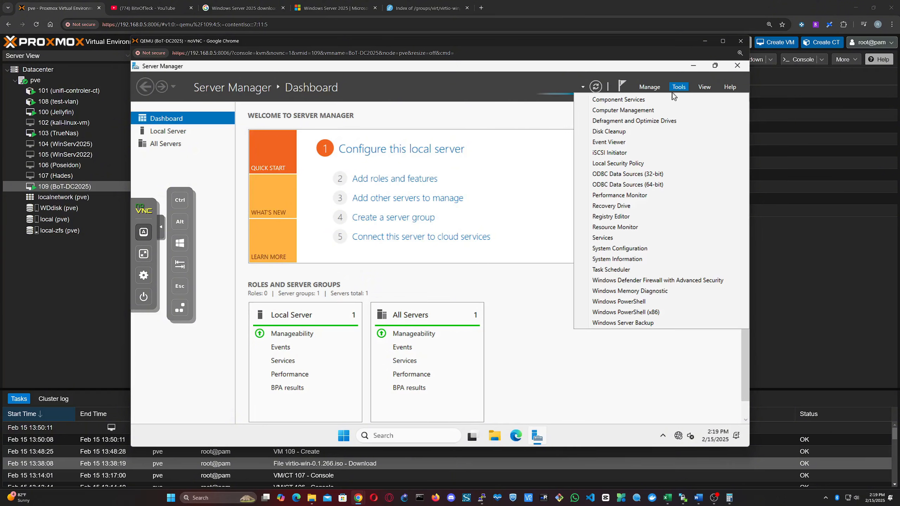
{"action": "left_click", "coordinate": [628, 112]}
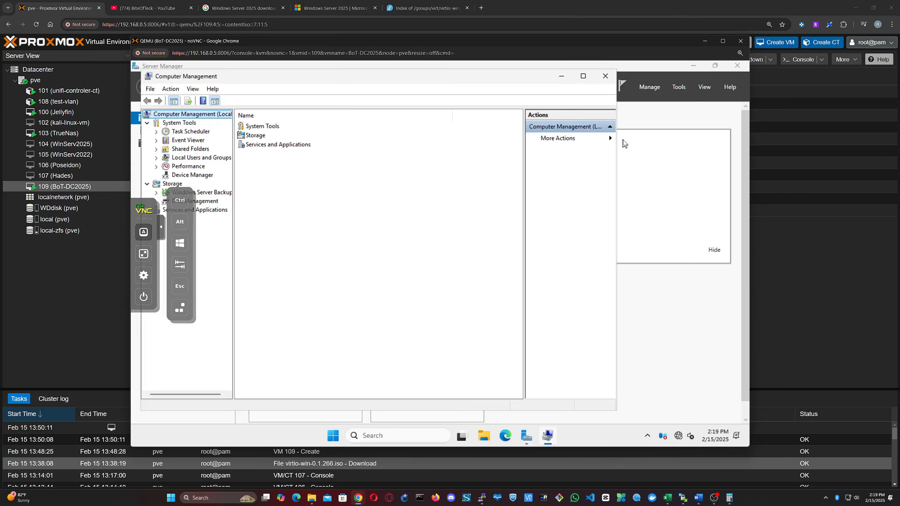
{"action": "left_click", "coordinate": [194, 175]}
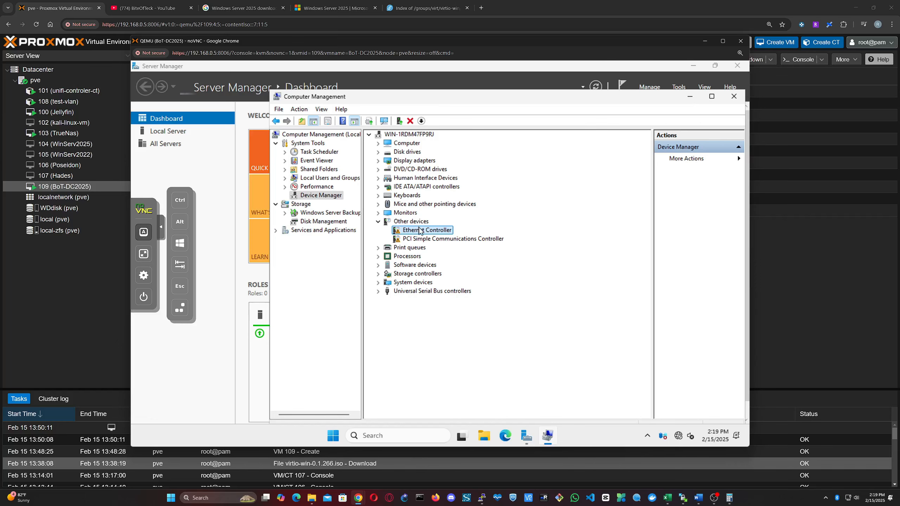
Update the Ethernet Controller's driver manually from D:\NetKVM\2k25\amd64 on the virtio-win CD drive and close the update wizard
{"action": "right_click", "coordinate": [419, 230]}
{"action": "left_click", "coordinate": [437, 237]}
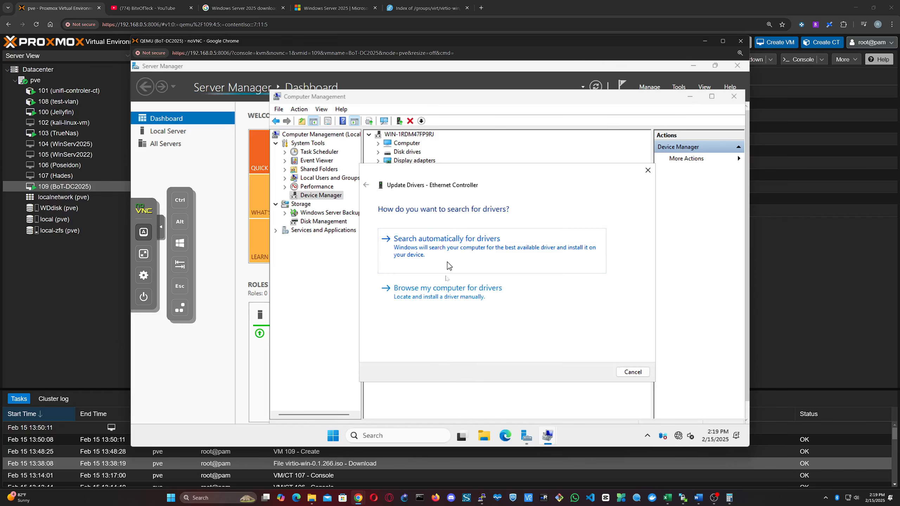
{"action": "left_click", "coordinate": [448, 288]}
{"action": "left_click", "coordinate": [580, 248]}
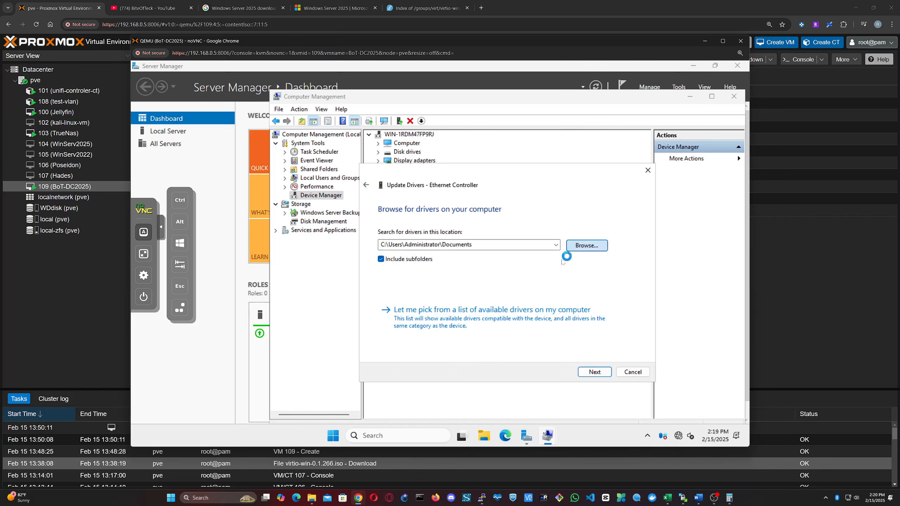
{"action": "scroll", "coordinate": [439, 255], "scroll_direction": "down", "scroll_amount": 3}
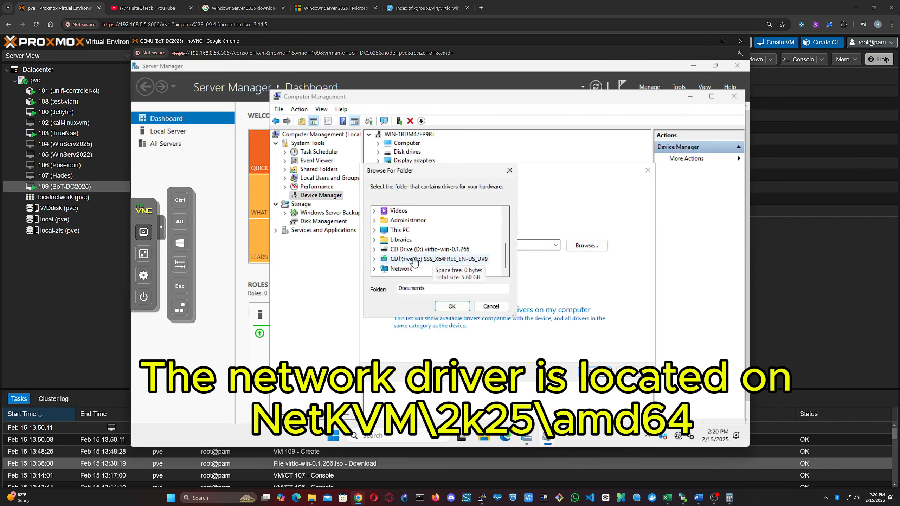
{"action": "left_click", "coordinate": [374, 249]}
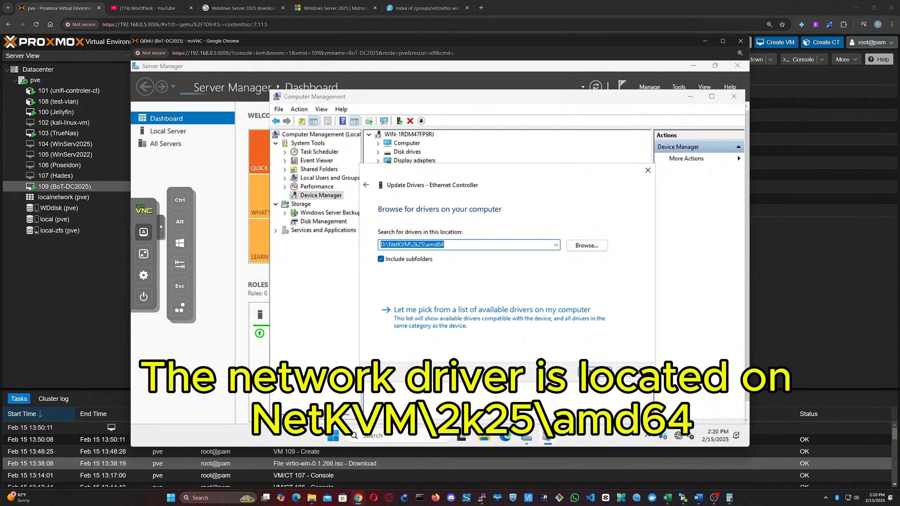
{"action": "left_click", "coordinate": [588, 371]}
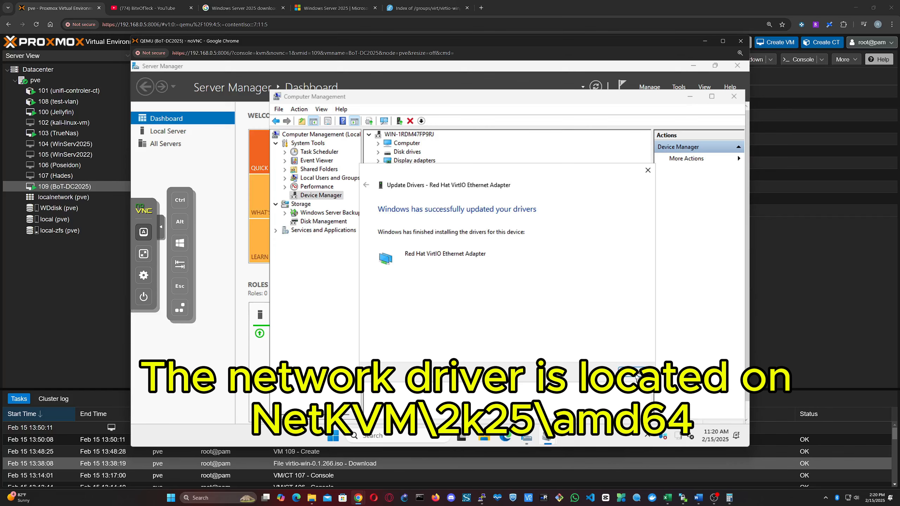
{"action": "left_click", "coordinate": [635, 372]}
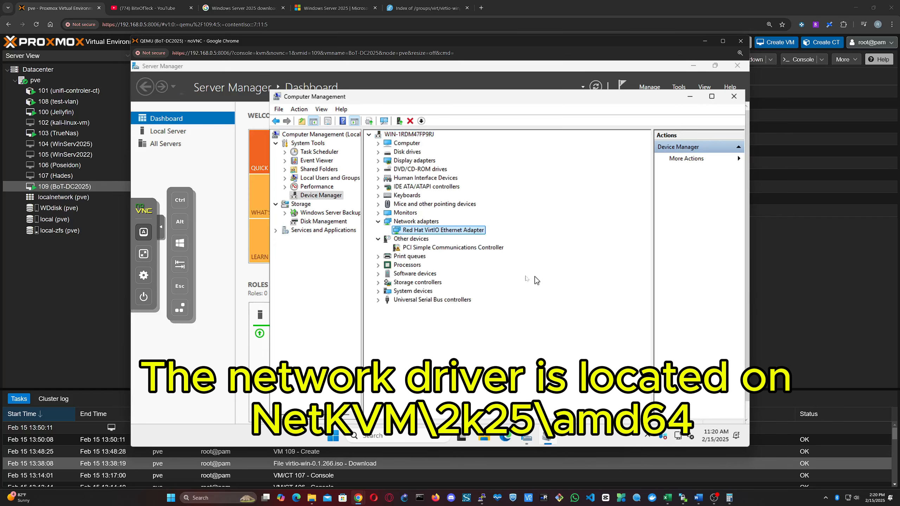
Update the PCI Simple Communications Controller's driver by searching the whole virtio-win CD drive D:\ including subfolders
{"action": "left_click", "coordinate": [437, 249]}
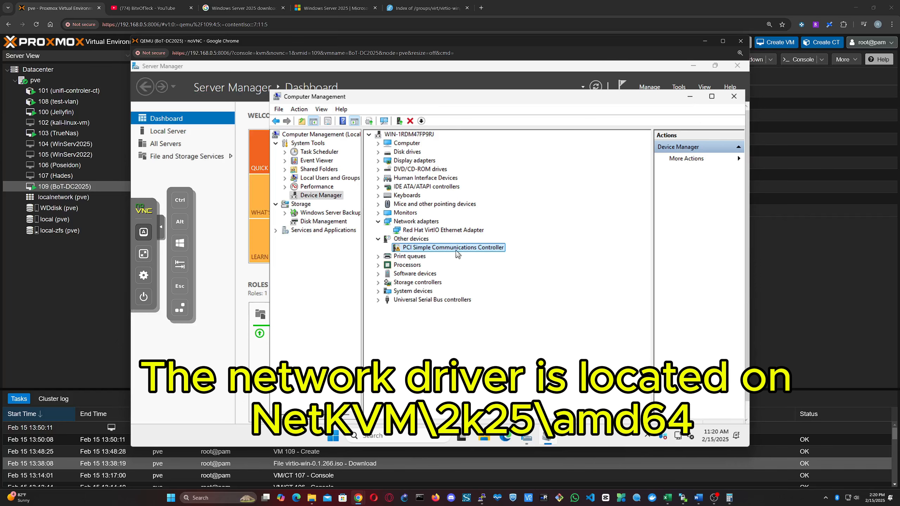
{"action": "right_click", "coordinate": [451, 251]}
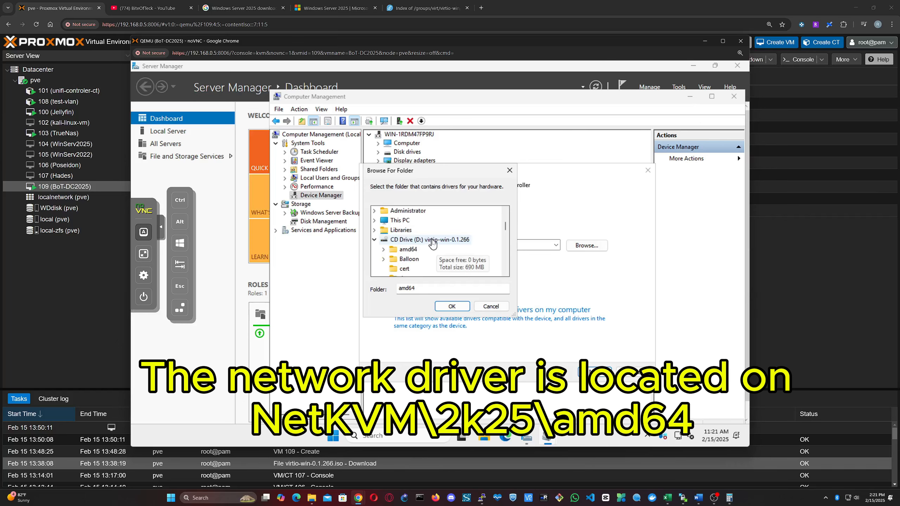
{"action": "left_click", "coordinate": [427, 240]}
{"action": "left_click", "coordinate": [452, 305]}
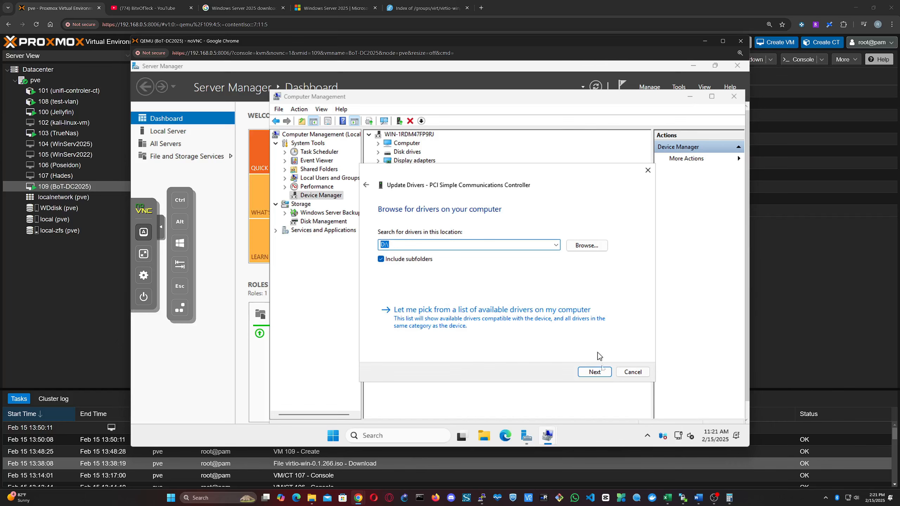
{"action": "left_click", "coordinate": [598, 372]}
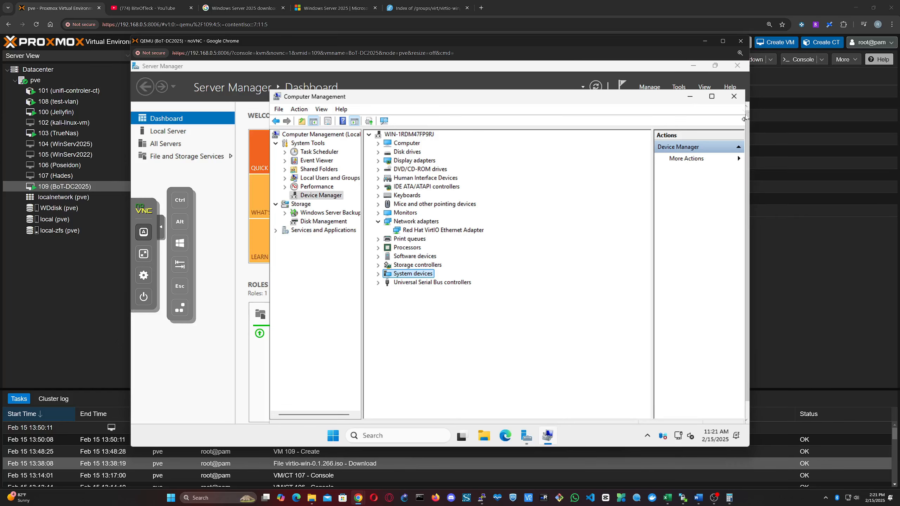
Close Computer Management and test the server's internet connection by pinging google.com from the Command Prompt
{"action": "left_click", "coordinate": [734, 99]}
{"action": "type", "text": "ping "}
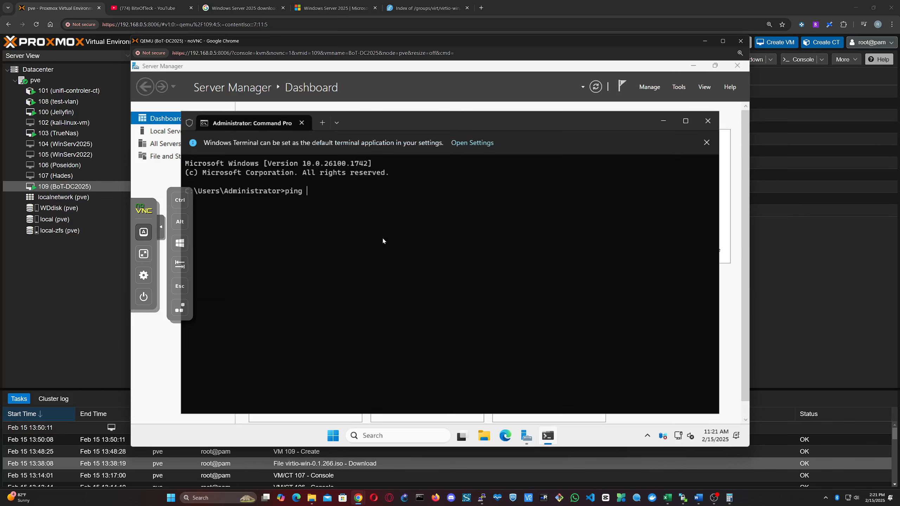
{"action": "type", "text": "google.com"}
{"action": "key", "text": "Return"}
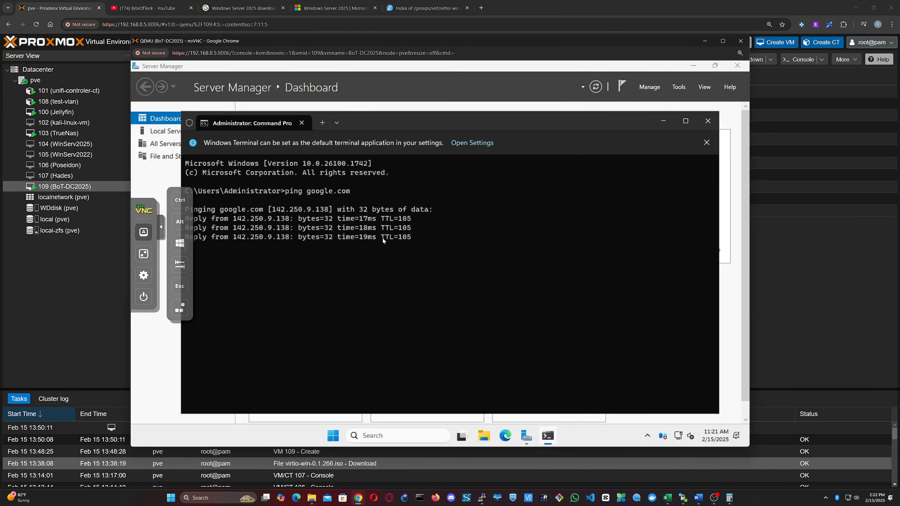
{"action": "key", "text": "ctrl+c"}
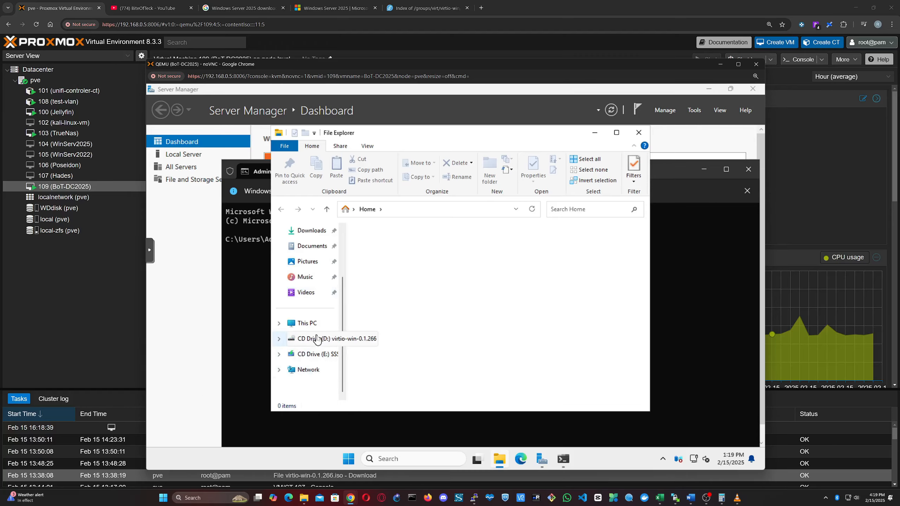
Install virtio-win-guest-tools from the virtio-win CD drive D:, agreeing to the license terms, and select VM 109 (BoT-DC2025) in Proxmox
{"action": "left_click", "coordinate": [314, 339]}
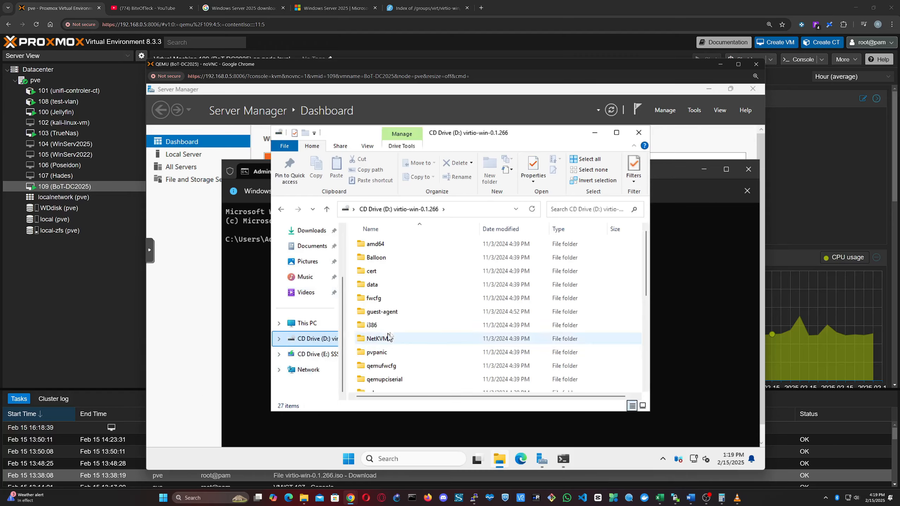
{"action": "scroll", "coordinate": [393, 351], "scroll_direction": "down", "scroll_amount": 5}
{"action": "double_click", "coordinate": [436, 386]}
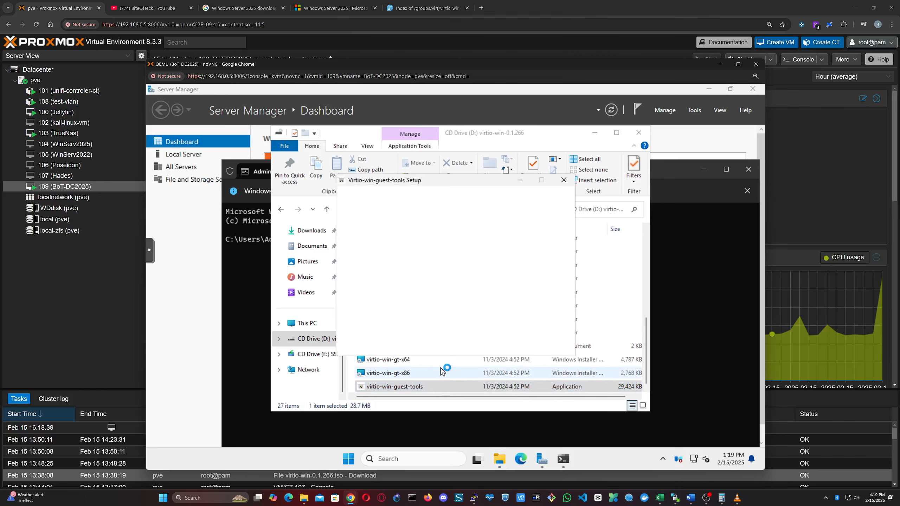
{"action": "left_click", "coordinate": [466, 317]}
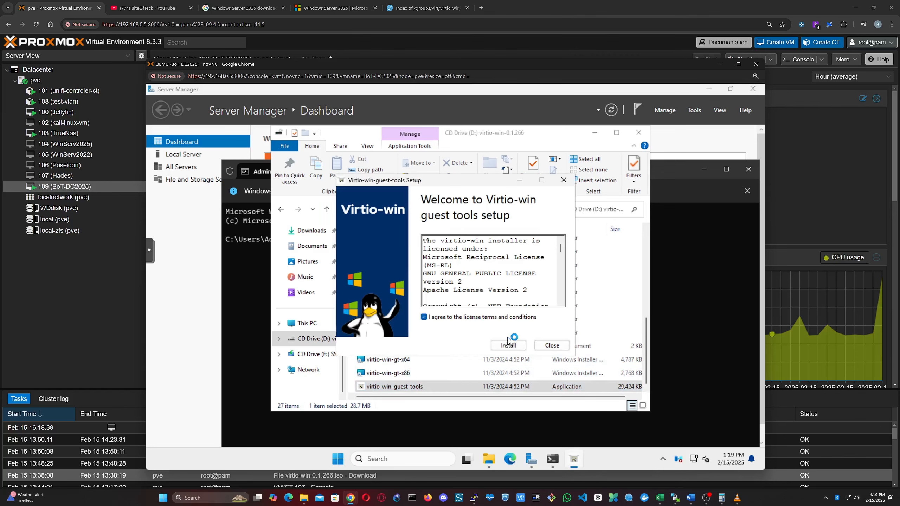
{"action": "left_click", "coordinate": [510, 345]}
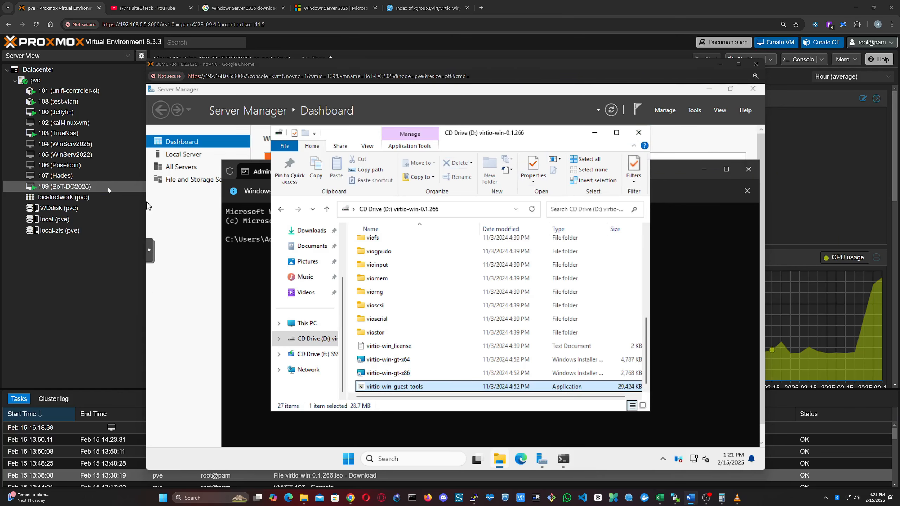
{"action": "left_click", "coordinate": [107, 187]}
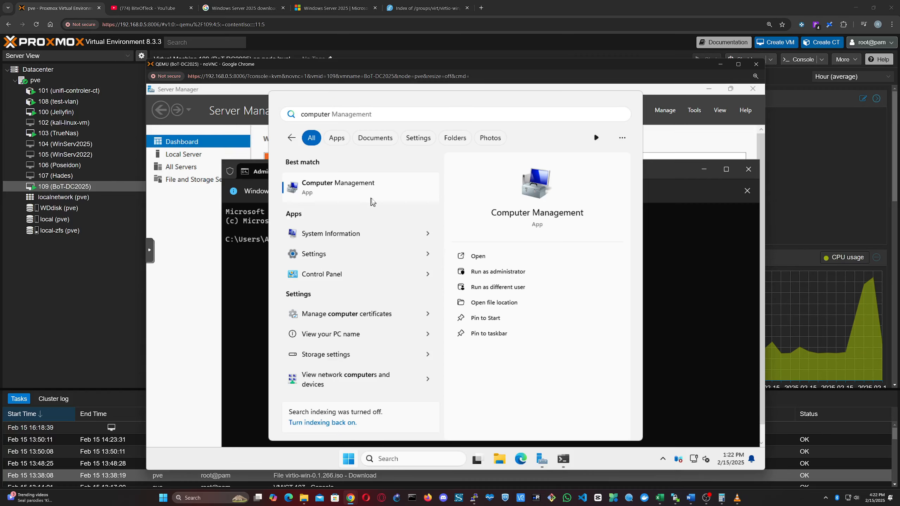
Find the computer name setting through Windows search, rename the PC to BoT-DC01 and restart it immediately
{"action": "key", "text": "ctrl+BackSpace"}
{"action": "type", "text": "name"}
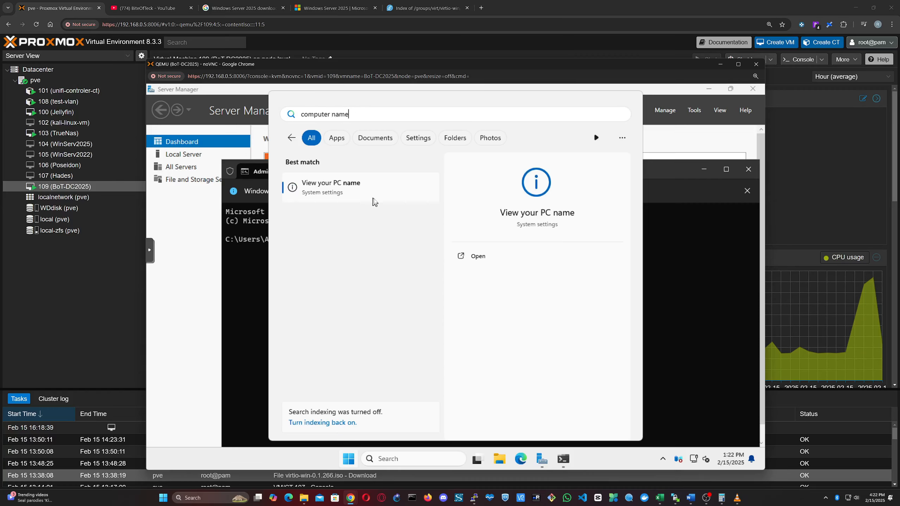
{"action": "left_click", "coordinate": [372, 200]}
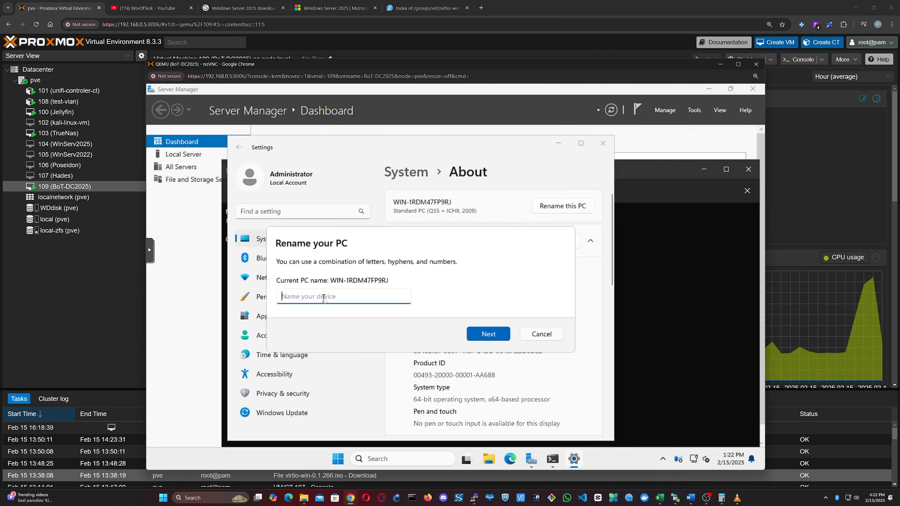
{"action": "type", "text": "BoT-DC01"}
{"action": "key", "text": "Return"}
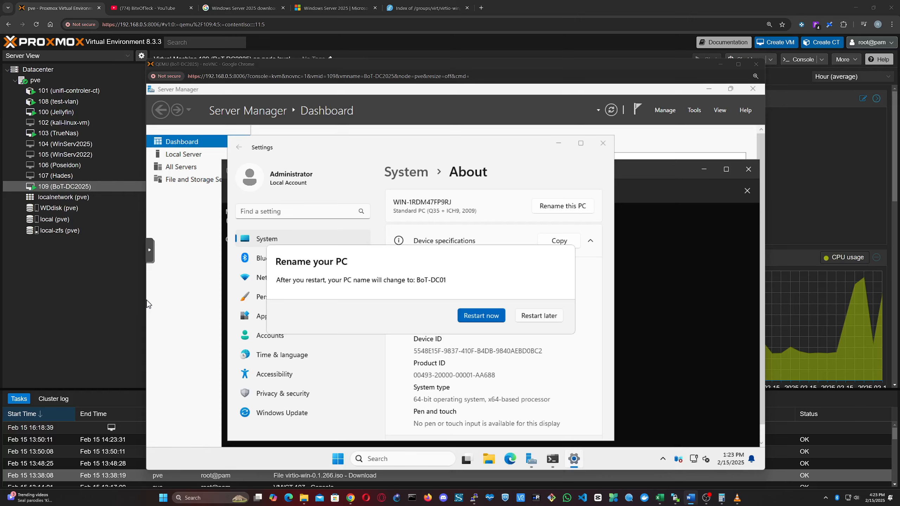
{"action": "left_click", "coordinate": [481, 315]}
{"action": "left_click", "coordinate": [503, 268]}
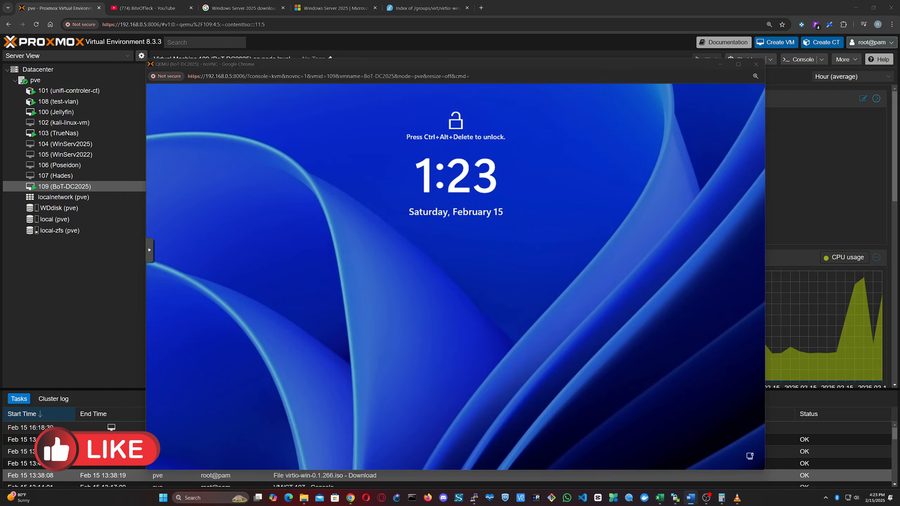
Bring up VM 109's summary in Proxmox and open a new console window for the VM
{"action": "left_click", "coordinate": [721, 64]}
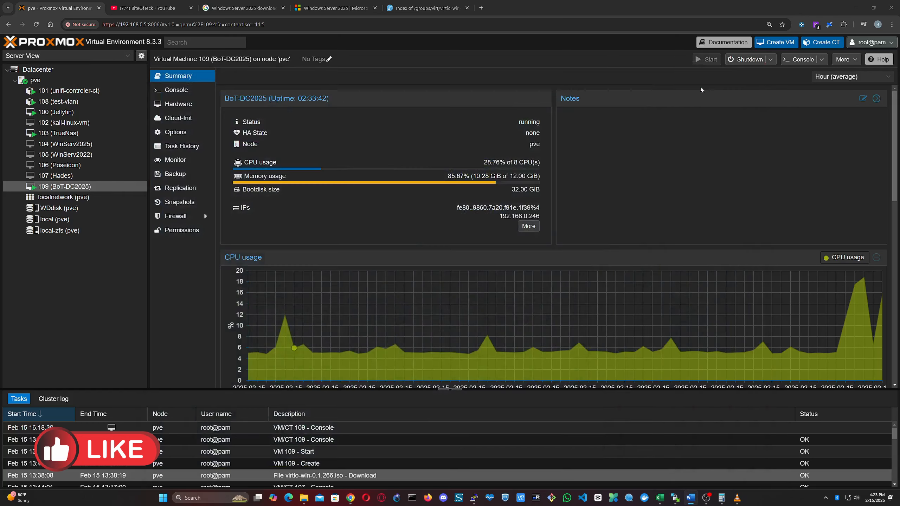
{"action": "left_click", "coordinate": [475, 222]}
{"action": "double_click", "coordinate": [64, 186]}
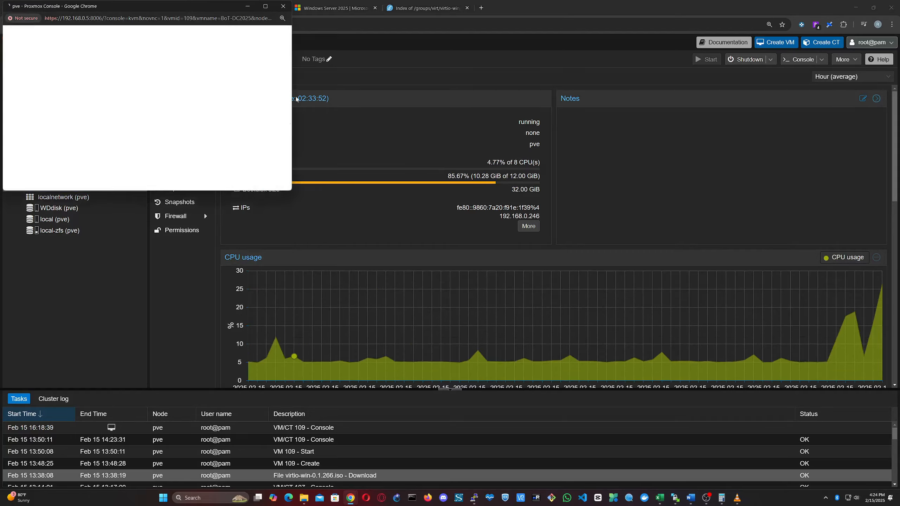
{"action": "left_click_drag", "start_coordinate": [159, 6], "coordinate": [286, 42]}
Send Ctrl+Alt+Delete to the VM through the noVNC console and sign in as Administrator with the account password
{"action": "left_click", "coordinate": [137, 233]}
{"action": "left_click", "coordinate": [176, 307]}
{"action": "left_click", "coordinate": [391, 284]}
{"action": "type", "text": "••••••••"}
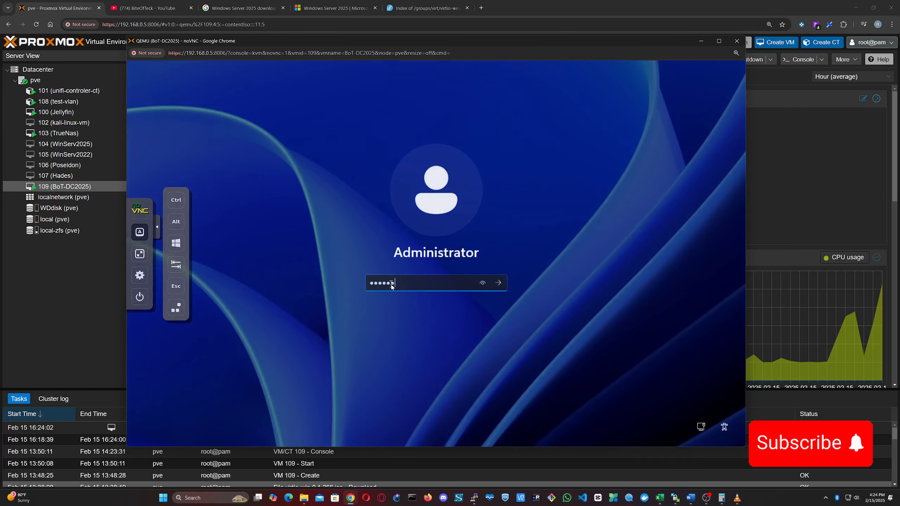
{"action": "key", "text": "Return"}
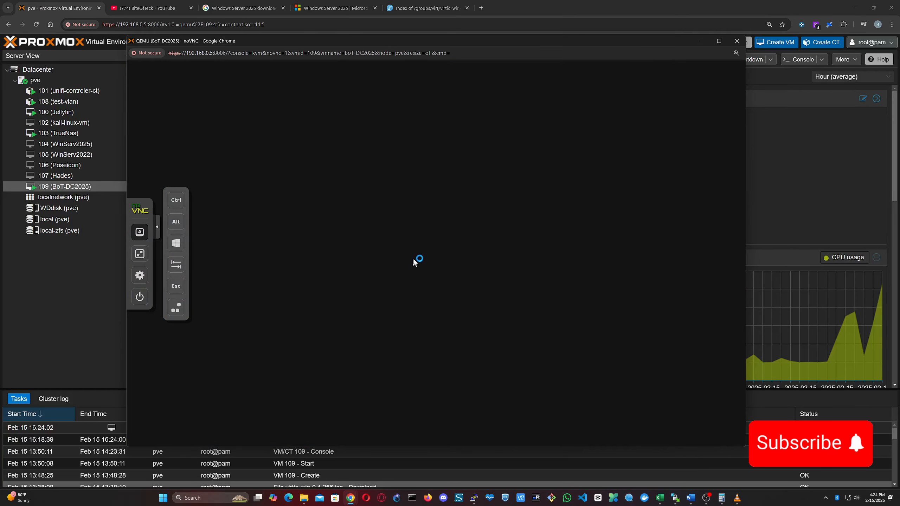